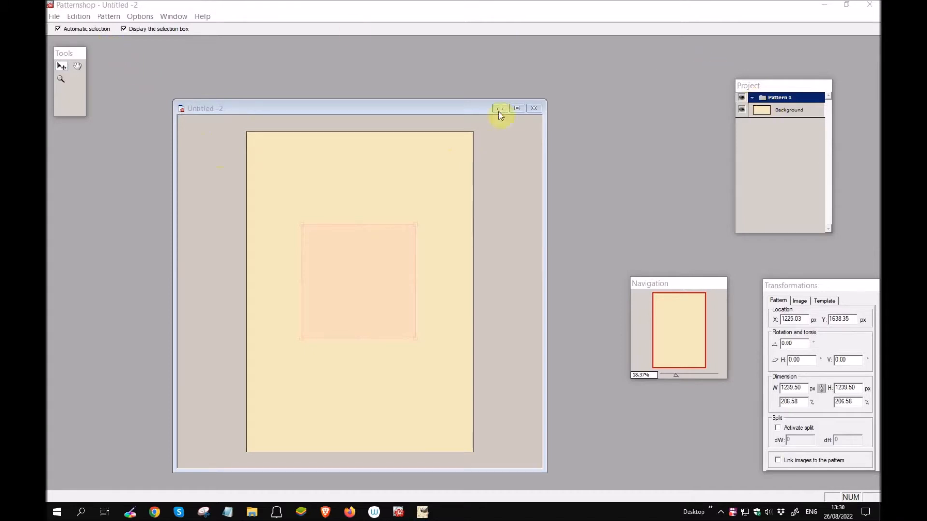
# Inspect the background layer's colour settings and the available editing and pattern commands
pyautogui.click(55, 18)
pyautogui.moveTo(78, 16)
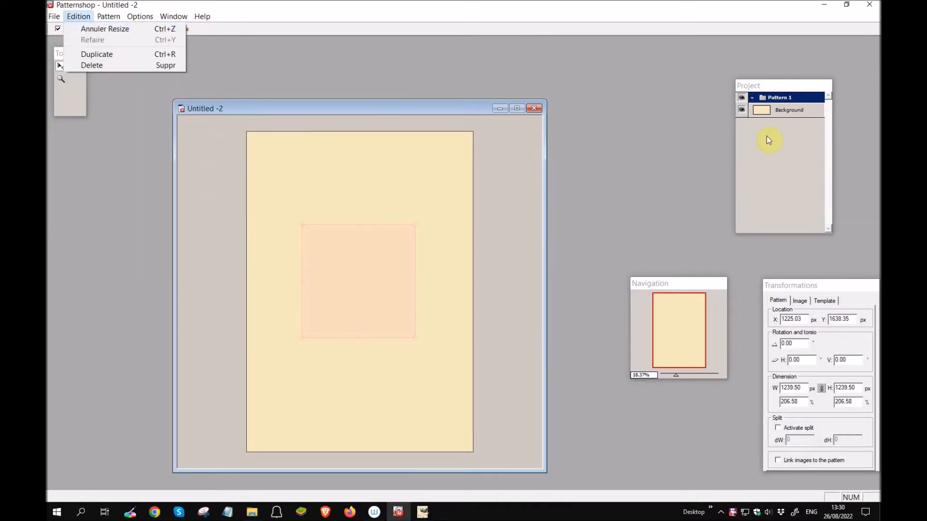
pyautogui.doubleClick(783, 110)
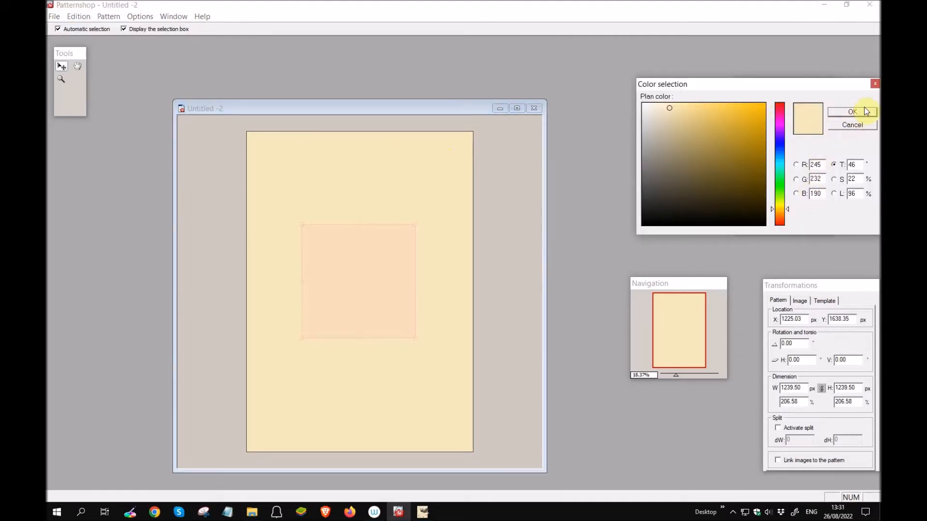
pyautogui.click(853, 113)
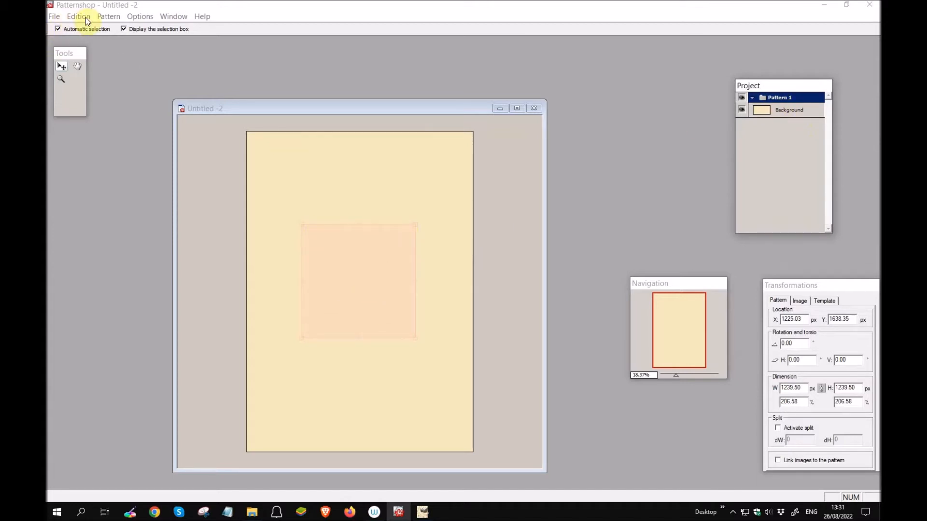
pyautogui.click(108, 17)
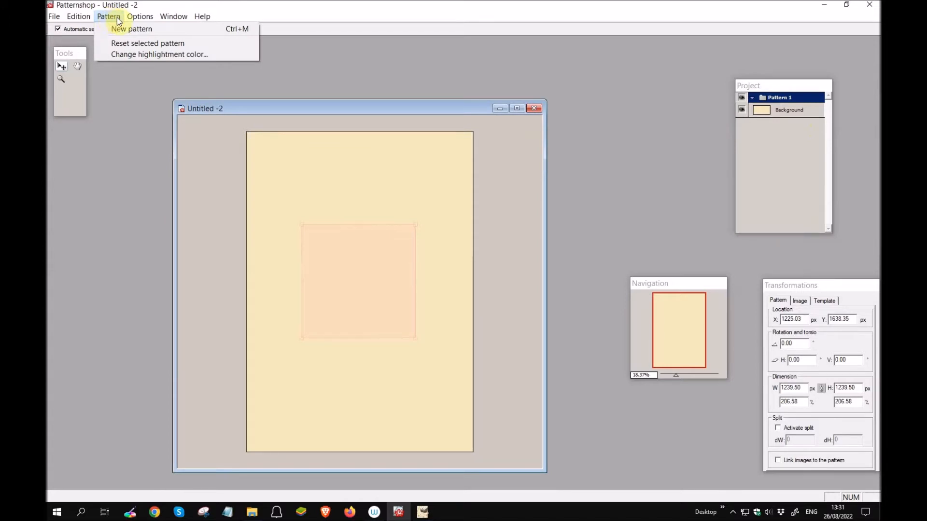
pyautogui.click(623, 166)
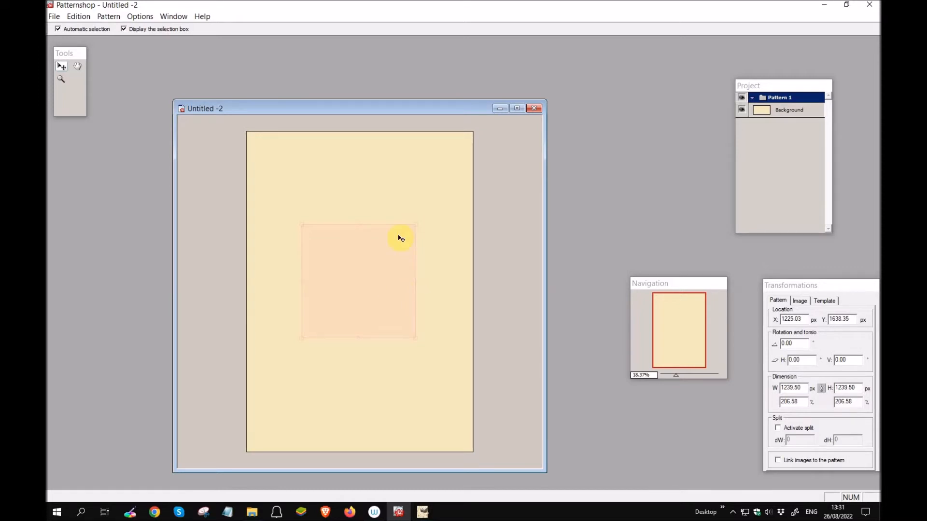
# Enlarge the square pattern tile to about 1318 px and recentre it on the page at about X 1232, Y 1648 px
pyautogui.moveTo(415, 223); pyautogui.dragTo(425, 219)
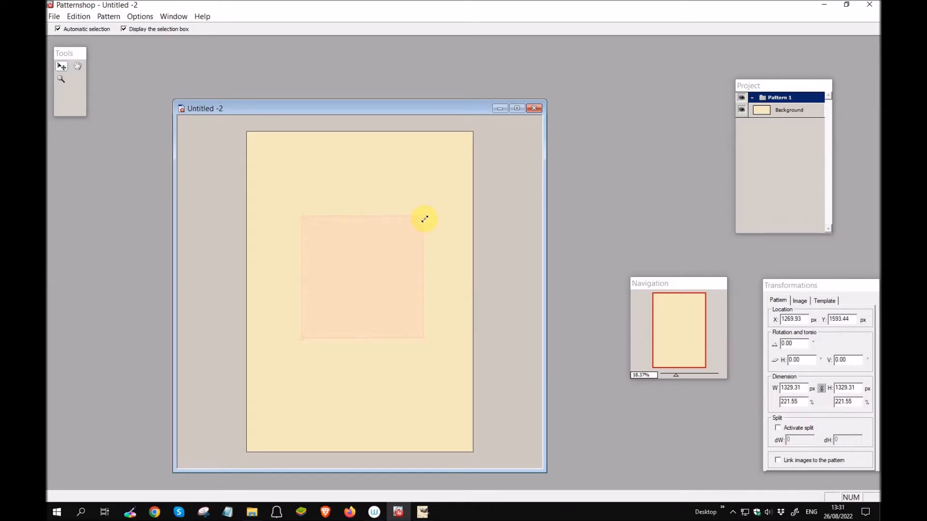
pyautogui.moveTo(425, 219)
pyautogui.mouseDown()
pyautogui.moveTo(416, 222)
pyautogui.moveTo(420, 215)
pyautogui.mouseUp()
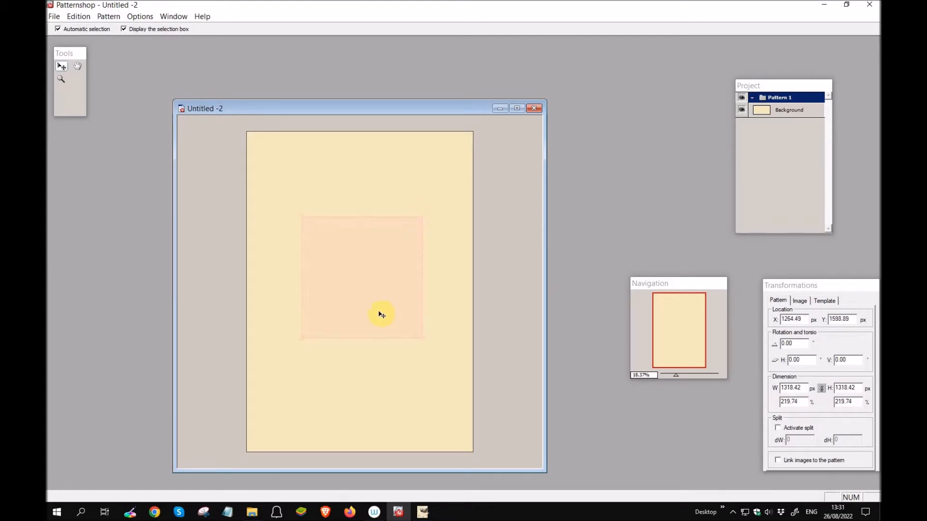
pyautogui.click(385, 335)
pyautogui.moveTo(386, 338); pyautogui.dragTo(384, 344)
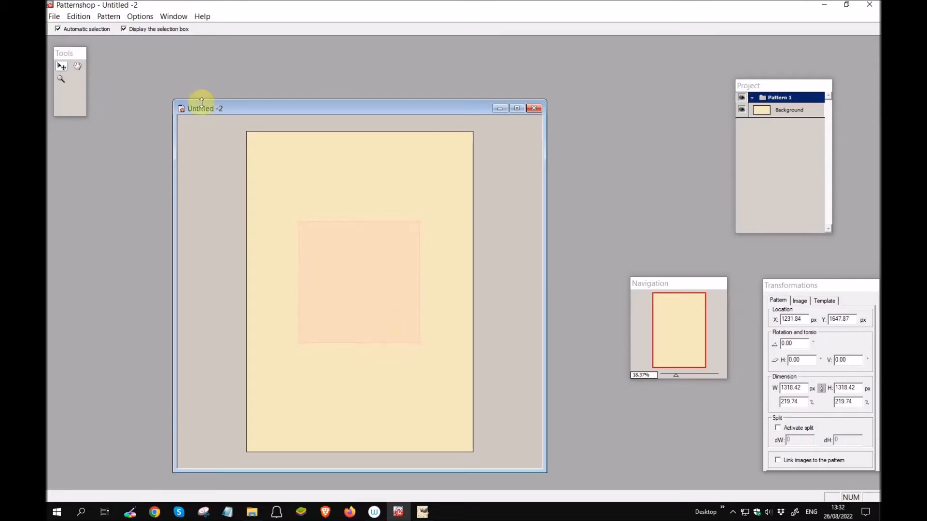
# Import beechleaf.png from the falling leaf motifs folder, place it at the tile's upper-left corner and tilt it clockwise
pyautogui.click(54, 19)
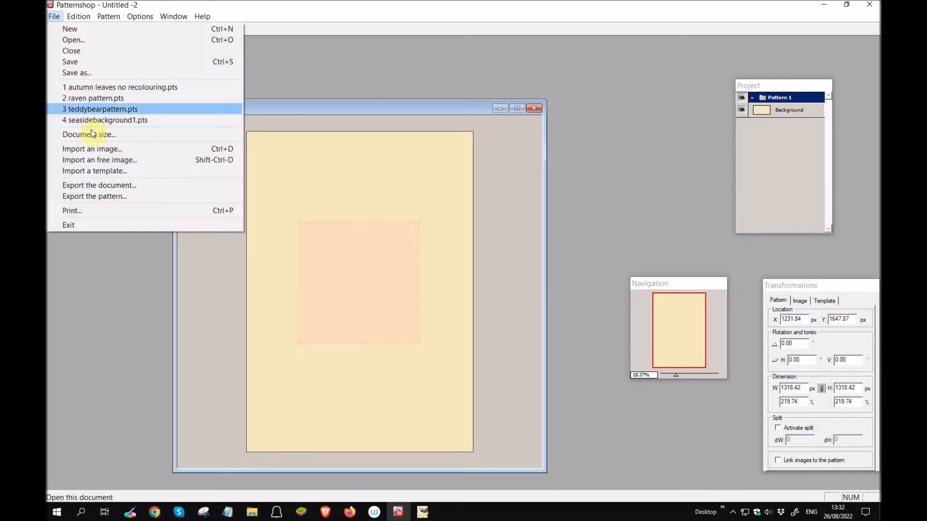
pyautogui.click(95, 153)
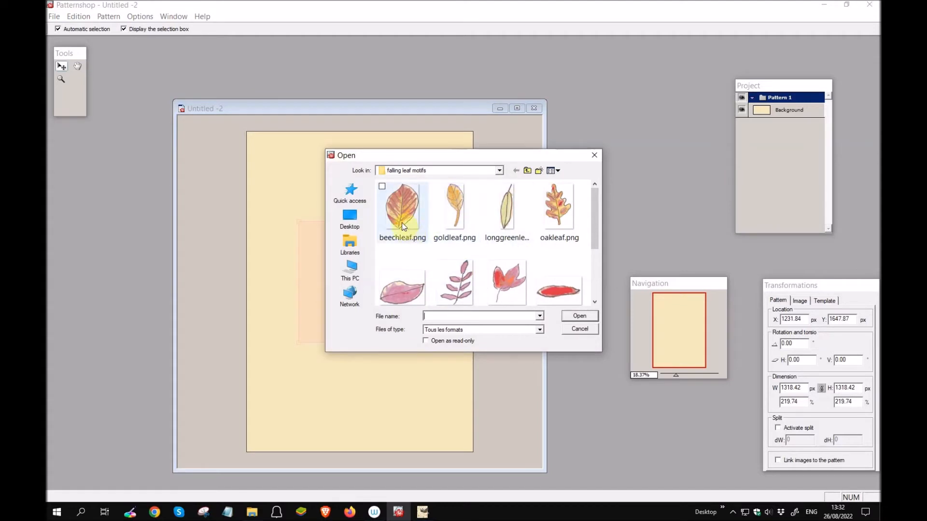
pyautogui.moveTo(595, 225)
pyautogui.mouseDown()
pyautogui.moveTo(592, 279)
pyautogui.moveTo(593, 231)
pyautogui.mouseUp()
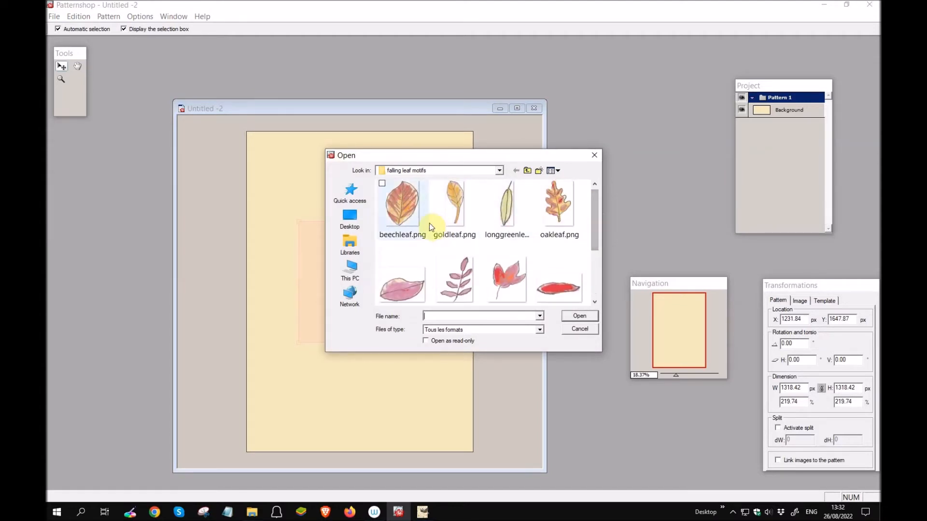
pyautogui.moveTo(400, 199)
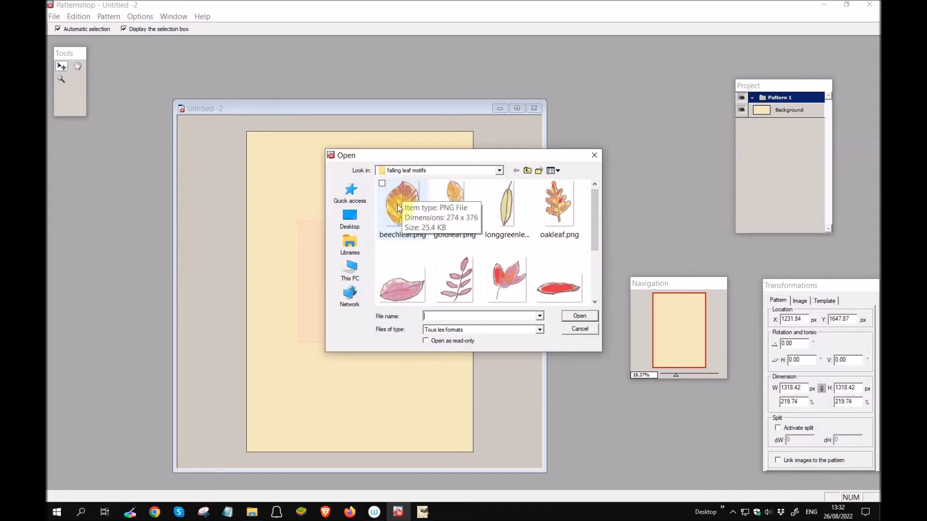
pyautogui.moveTo(597, 244)
pyautogui.mouseDown()
pyautogui.moveTo(595, 279)
pyautogui.moveTo(593, 232)
pyautogui.mouseUp()
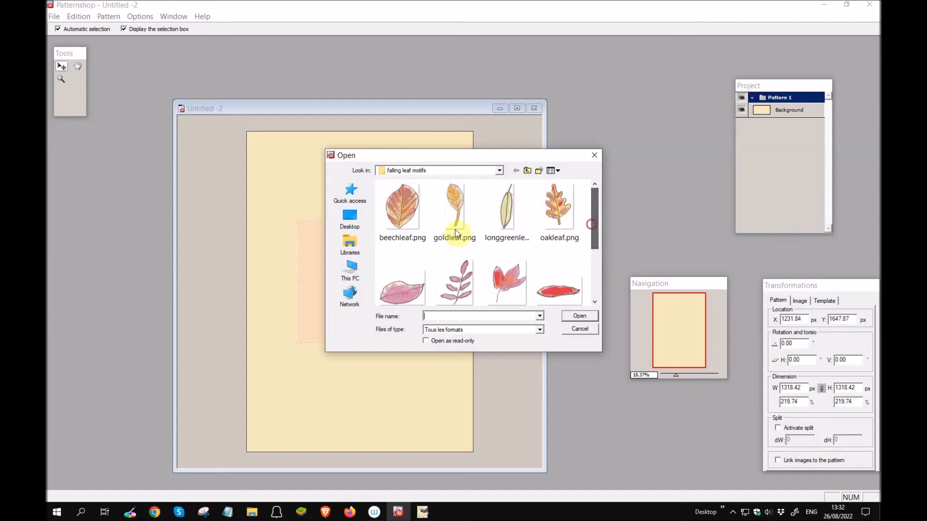
pyautogui.click(396, 212)
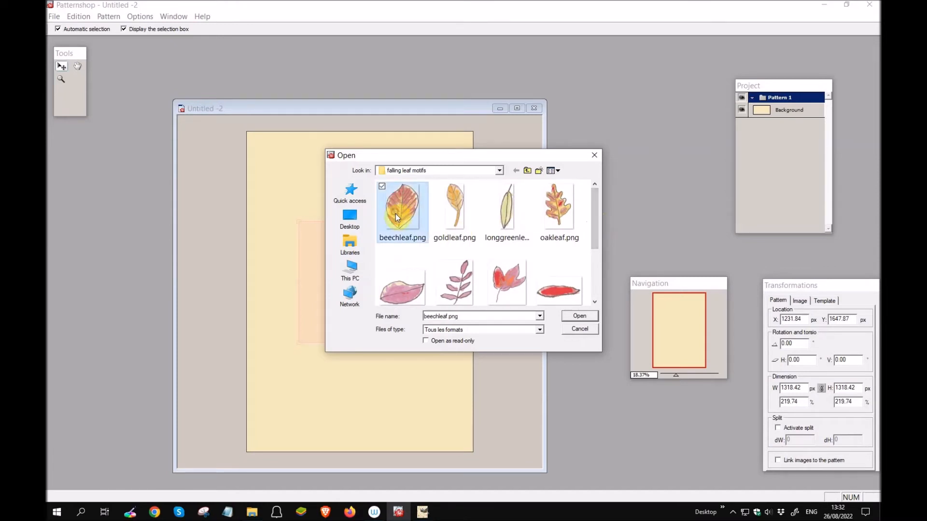
pyautogui.click(580, 317)
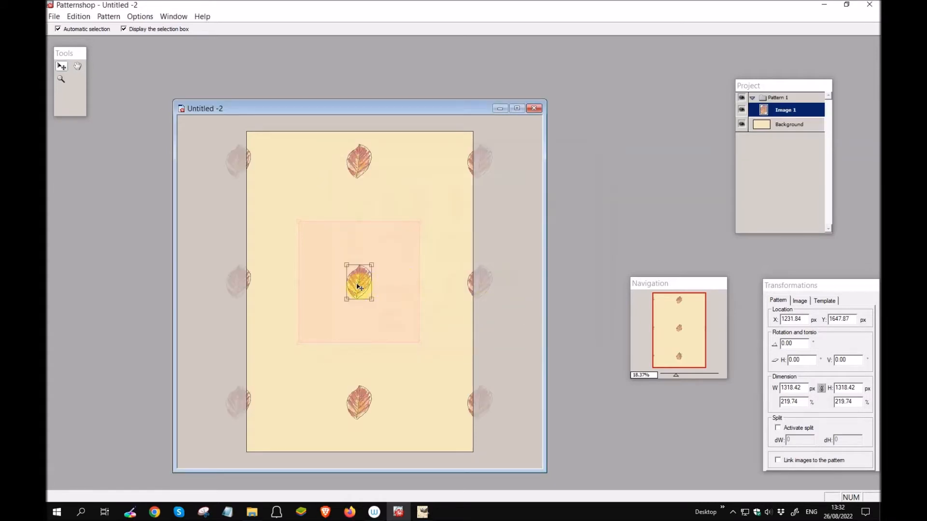
pyautogui.moveTo(360, 286); pyautogui.dragTo(320, 235)
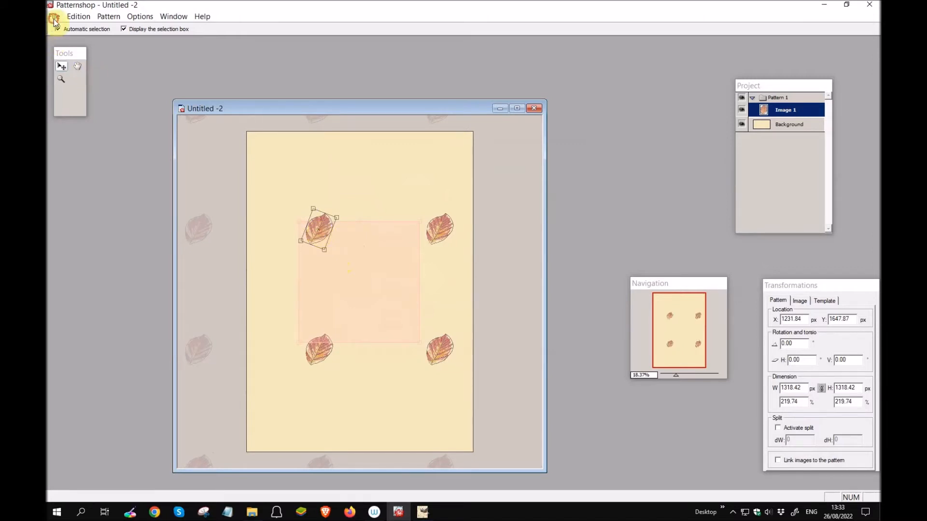
# Import oakleaf.png into the pattern and place it upright, slightly left of the tile's centre
pyautogui.click(53, 17)
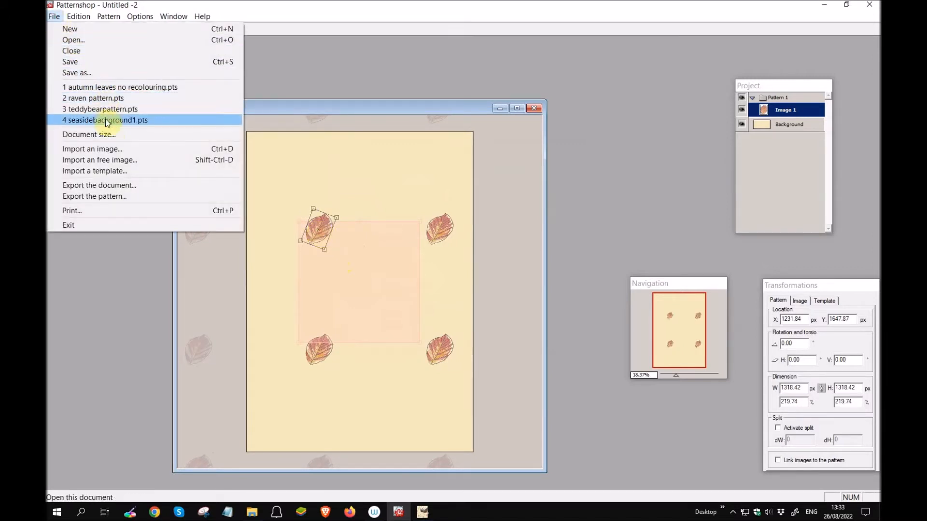
pyautogui.click(118, 153)
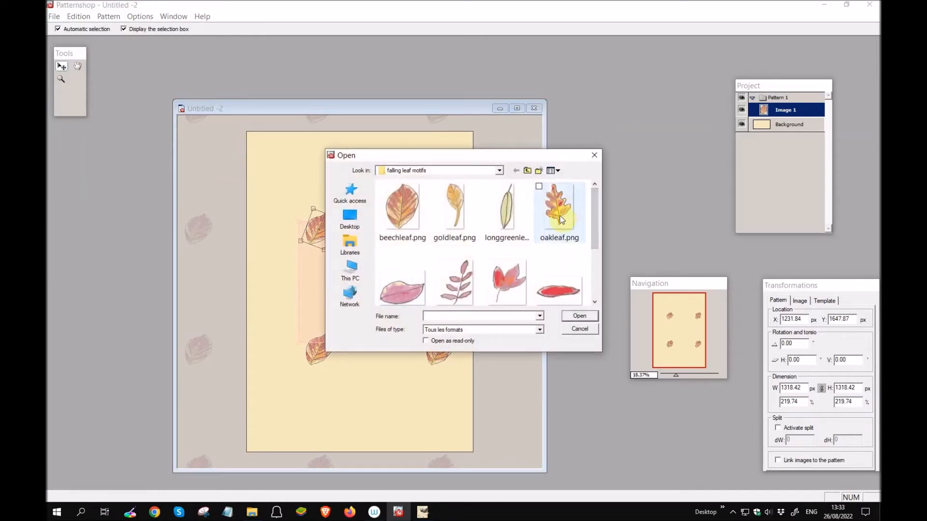
pyautogui.click(557, 213)
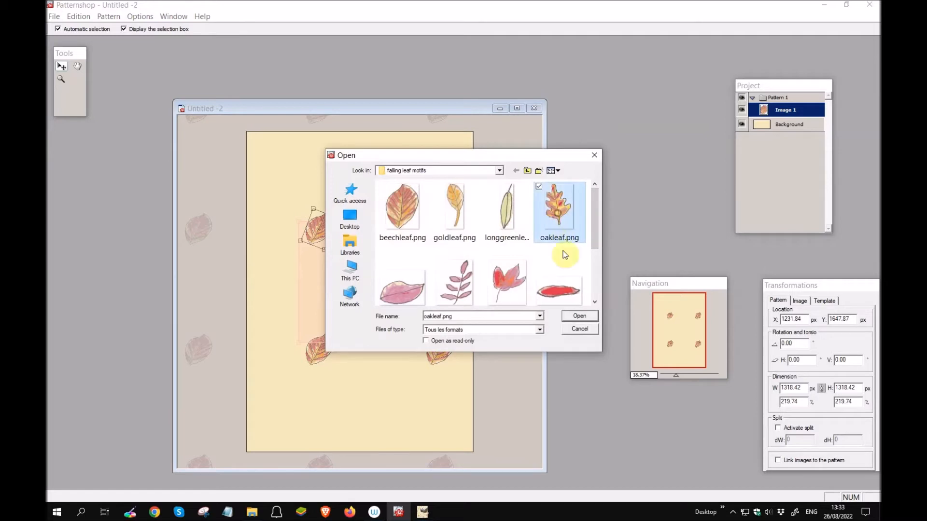
pyautogui.click(579, 316)
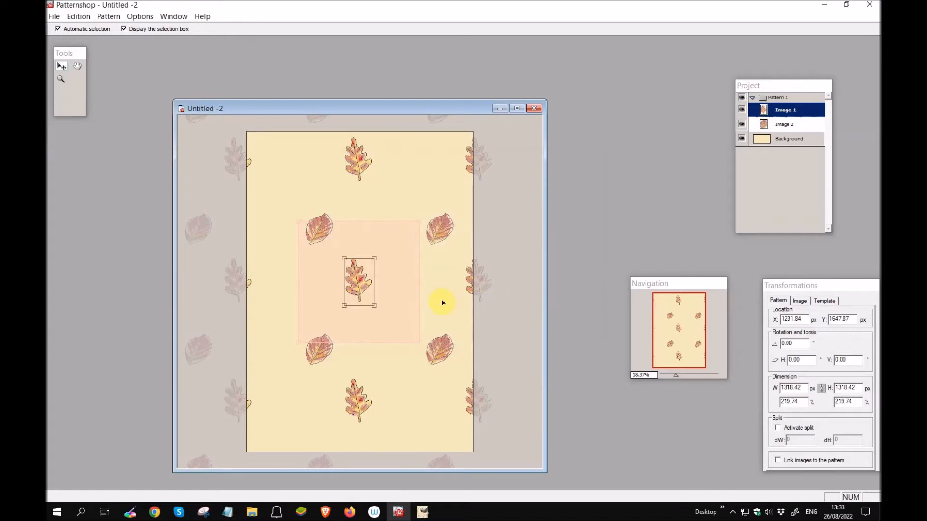
pyautogui.moveTo(362, 290); pyautogui.dragTo(438, 295)
pyautogui.moveTo(437, 263)
pyautogui.mouseDown()
pyautogui.moveTo(424, 255)
pyautogui.moveTo(437, 263)
pyautogui.mouseUp()
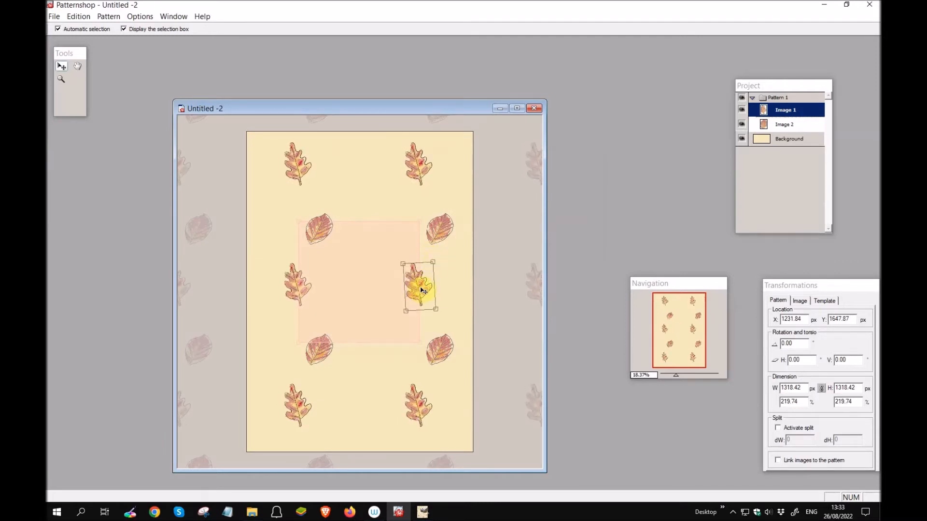
pyautogui.hotkey('ctrl', 'z')
pyautogui.moveTo(419, 291); pyautogui.dragTo(355, 290)
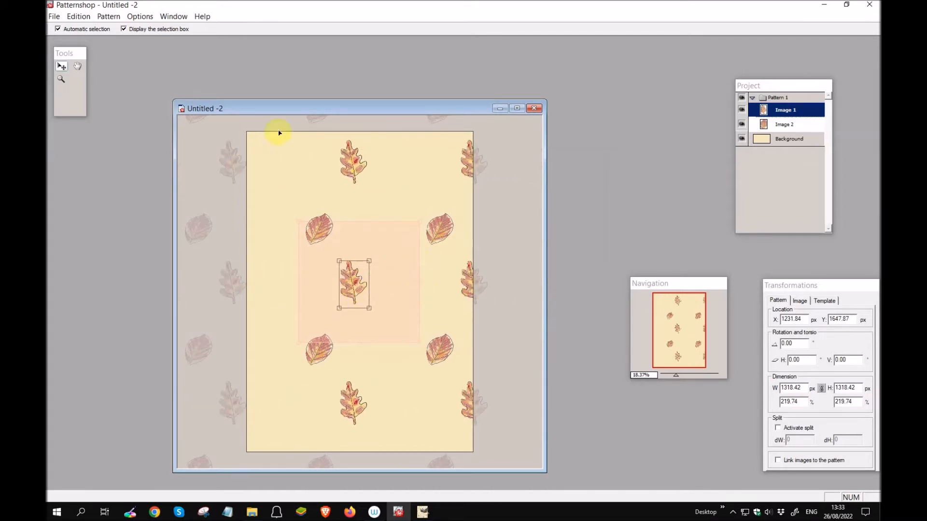
# Import goldleaf.png, place it near the tile's lower-right corner and tilt it clockwise
pyautogui.click(53, 17)
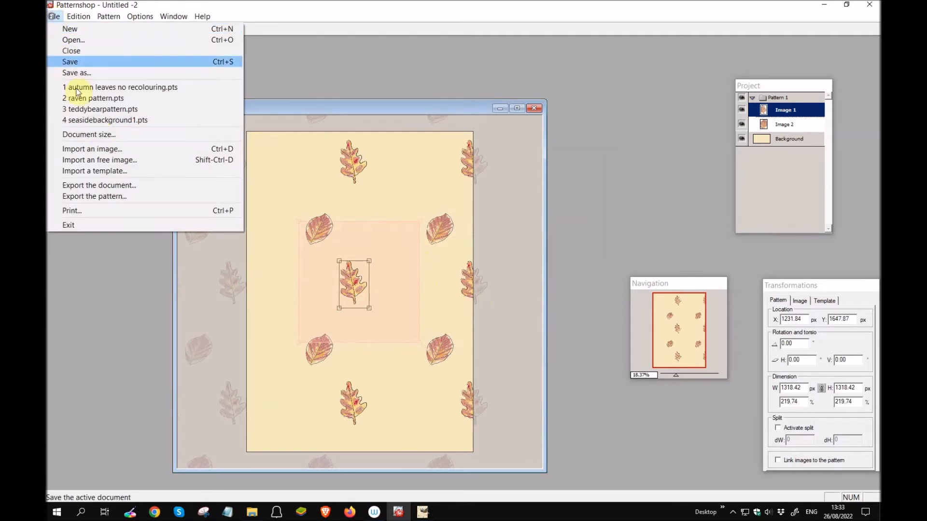
pyautogui.click(110, 150)
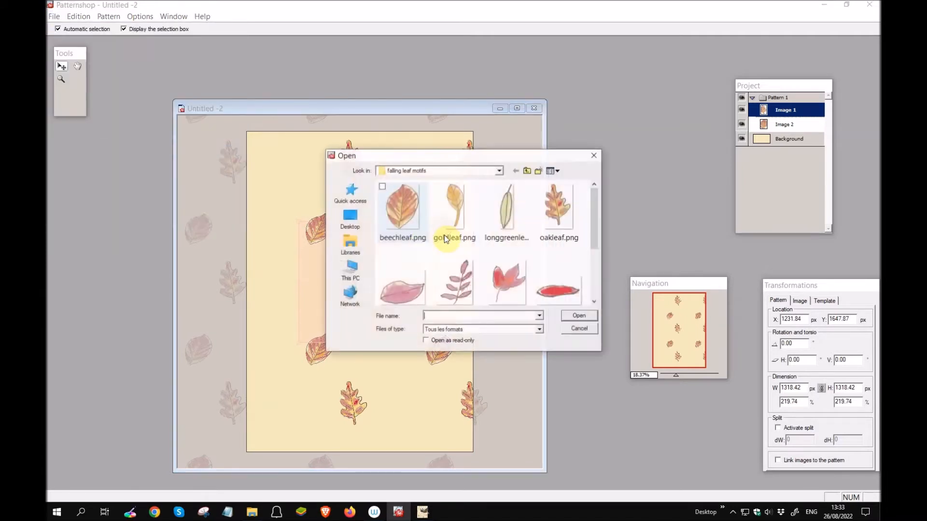
pyautogui.click(458, 212)
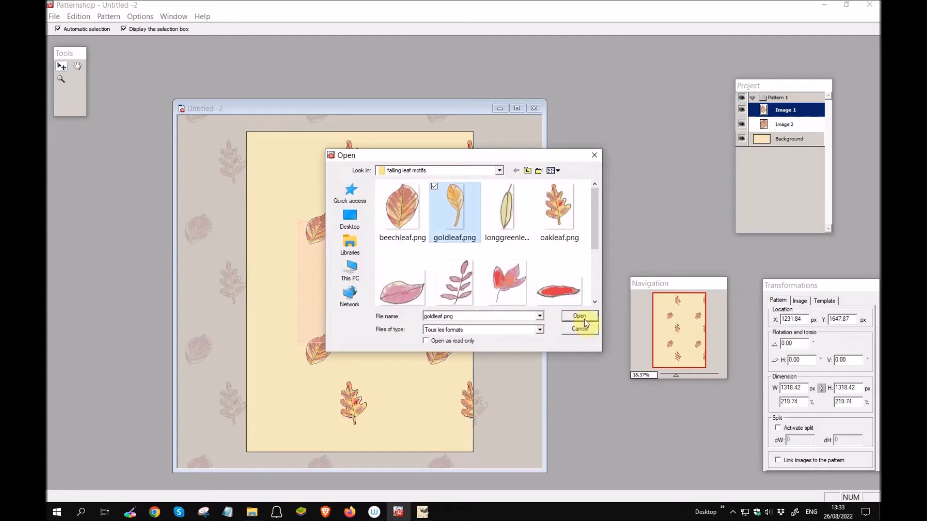
pyautogui.click(581, 317)
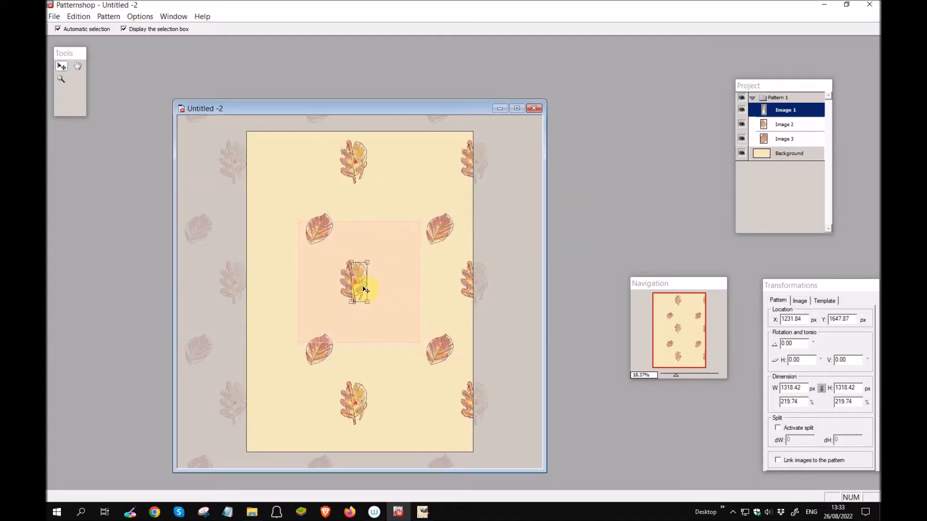
pyautogui.moveTo(366, 292); pyautogui.dragTo(417, 345)
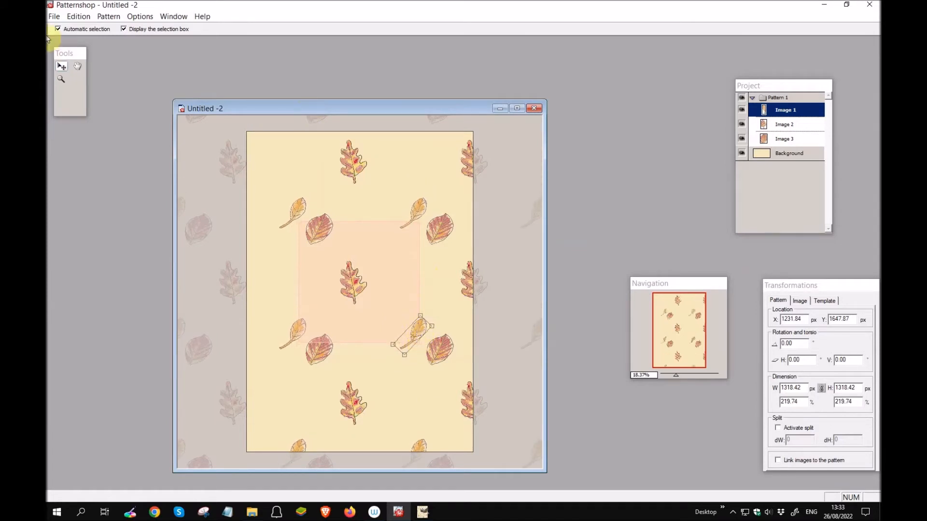
# Import the purple multi-leaflet sprig motif, place it at the tile's right edge and tilt it counterclockwise
pyautogui.click(54, 16)
pyautogui.click(120, 150)
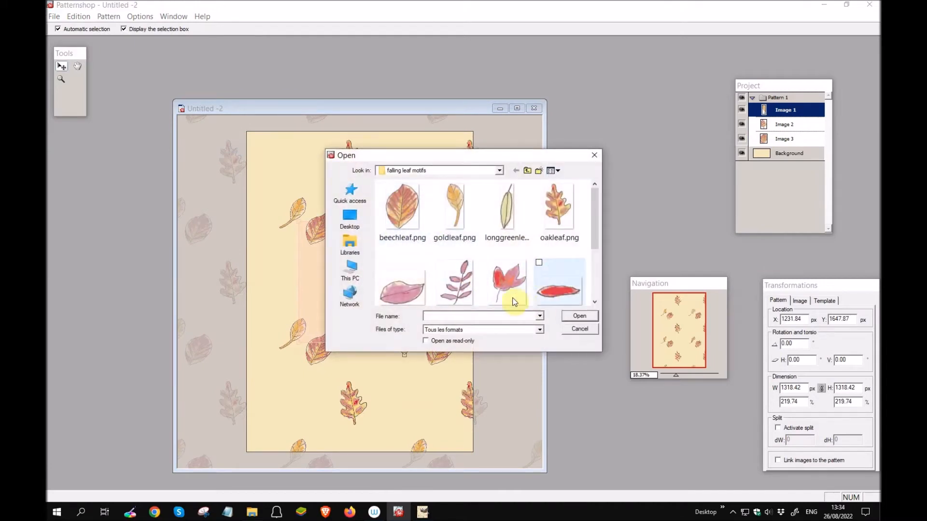
pyautogui.click(458, 291)
pyautogui.click(581, 316)
pyautogui.moveTo(373, 299); pyautogui.dragTo(428, 288)
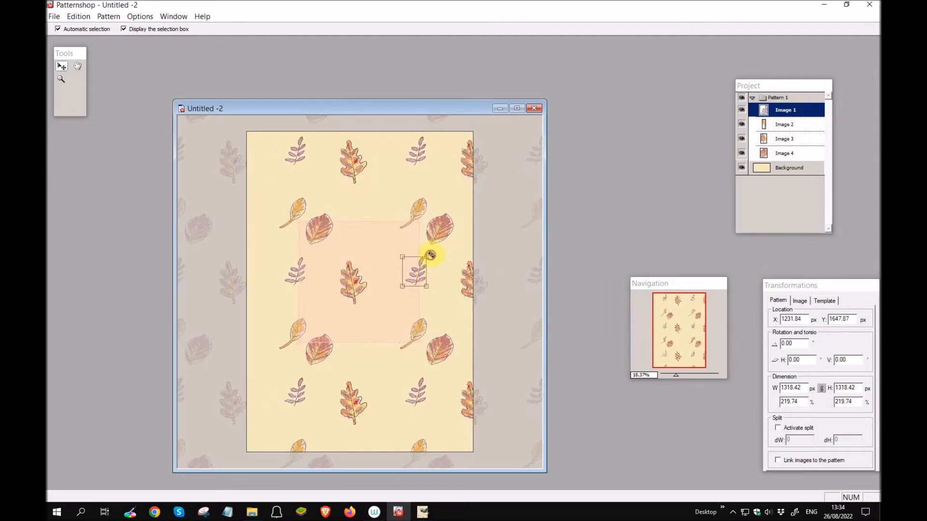
pyautogui.moveTo(431, 254); pyautogui.dragTo(419, 249)
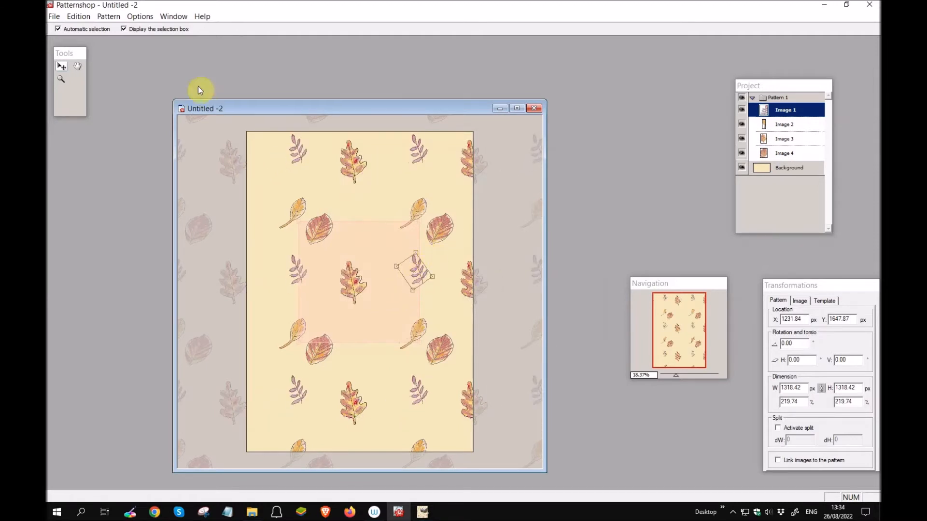
# Import the red lobed leaf motif and place it on the tile's lower edge between the beech and gold leaves
pyautogui.click(54, 17)
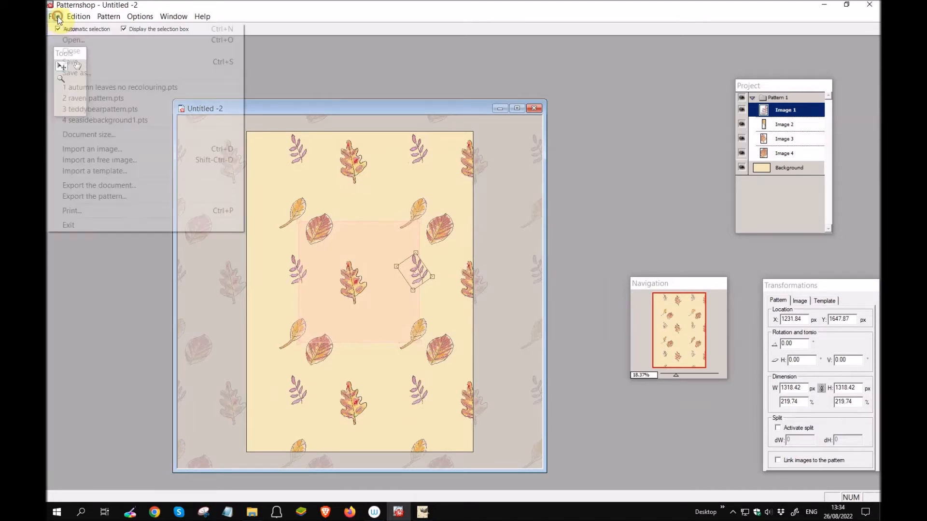
pyautogui.click(106, 150)
pyautogui.click(508, 284)
pyautogui.click(579, 316)
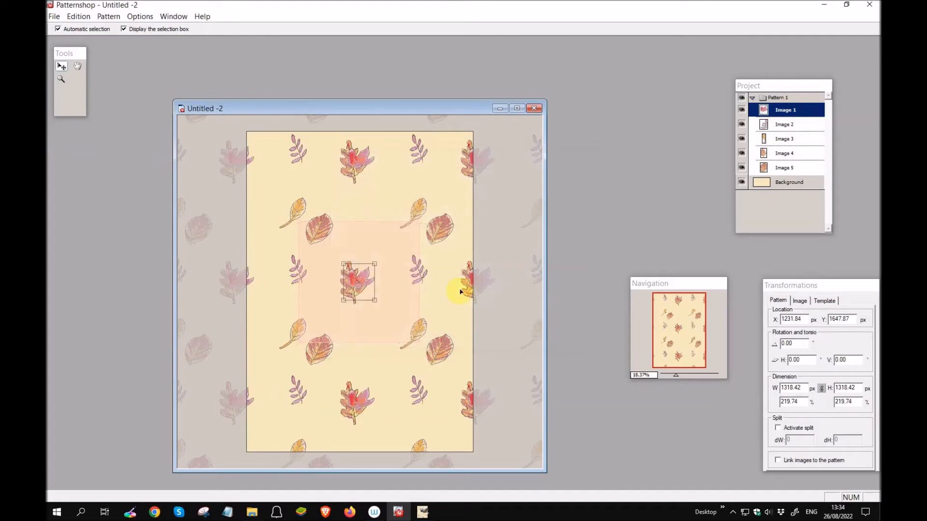
pyautogui.moveTo(368, 293); pyautogui.dragTo(380, 354)
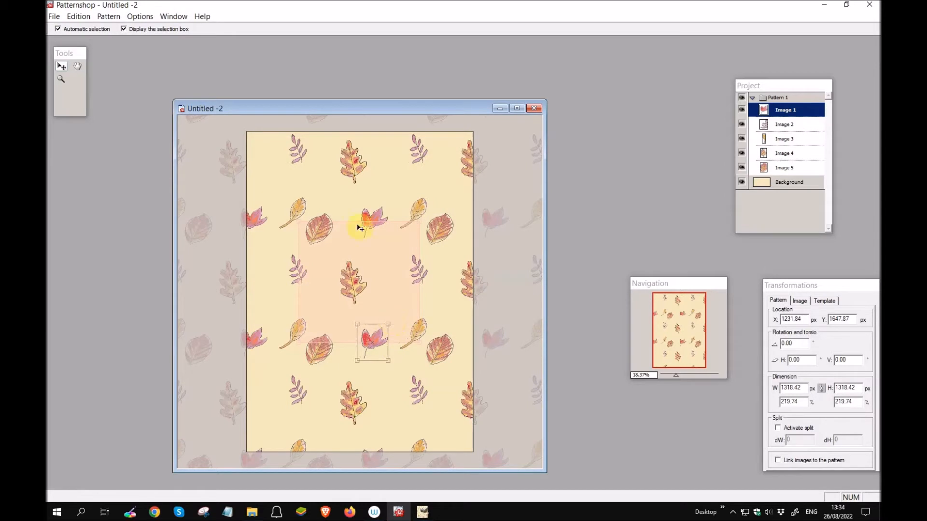
# Import yellowandgreenleaf.png, place it near the tile's left edge just below the purple sprig and tilt it clockwise
pyautogui.click(54, 16)
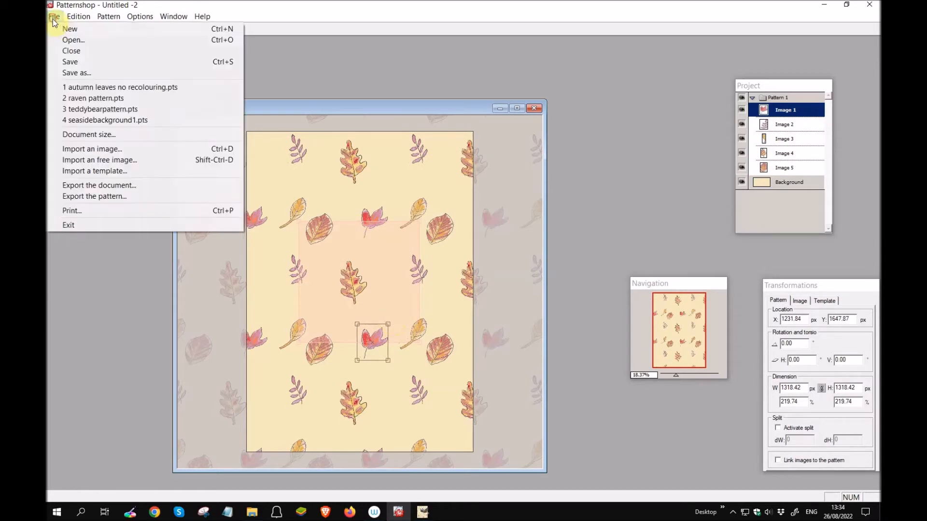
pyautogui.click(109, 150)
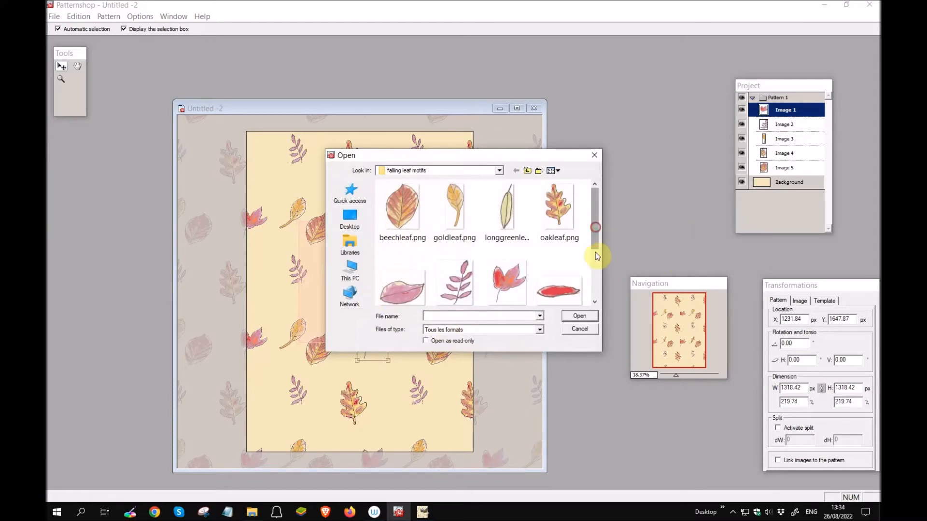
pyautogui.scroll(-3, 595, 256)
pyautogui.click(461, 273)
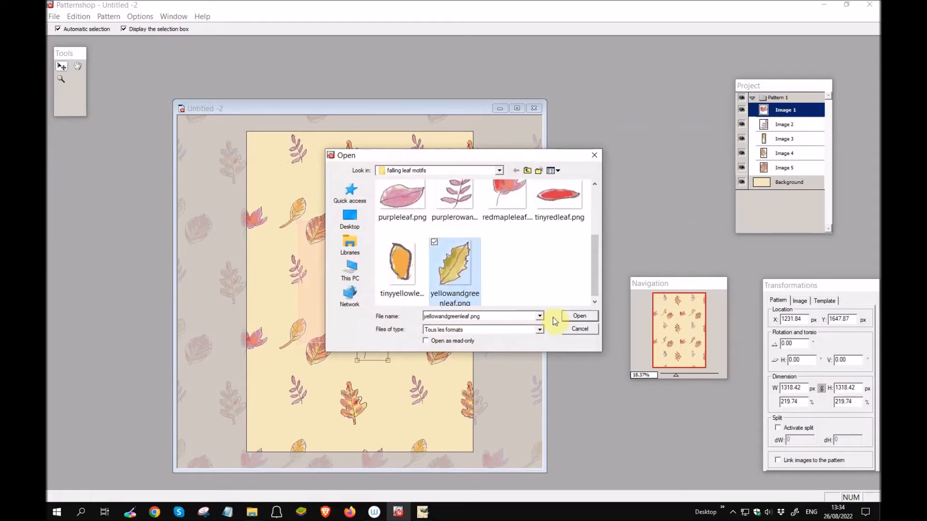
pyautogui.click(580, 316)
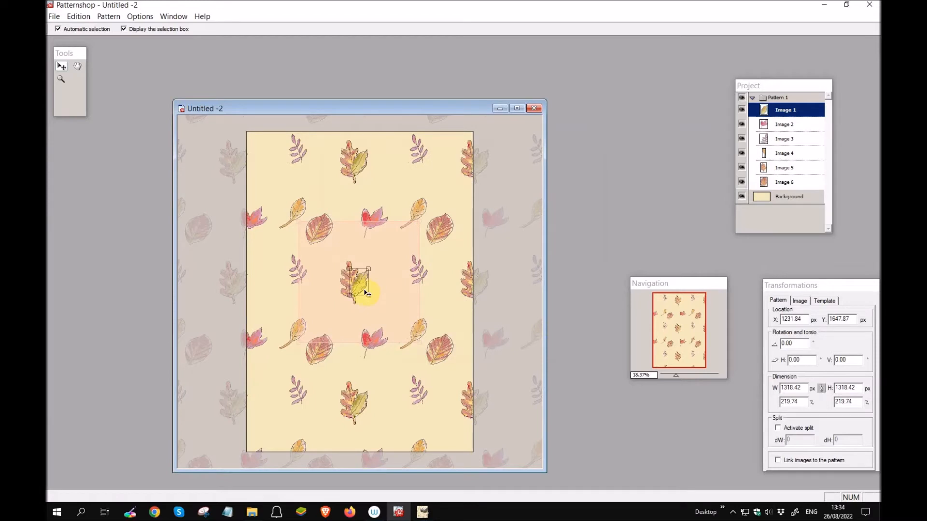
pyautogui.moveTo(376, 294); pyautogui.dragTo(315, 311)
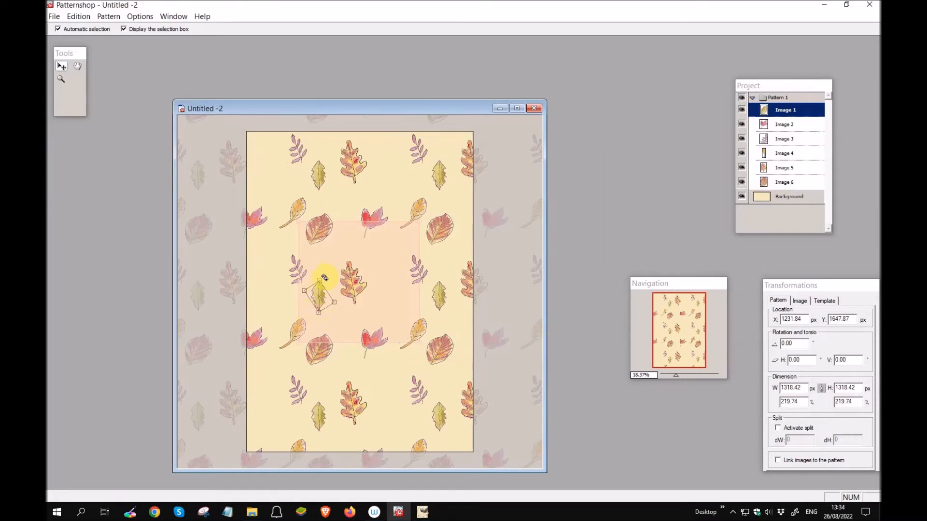
pyautogui.moveTo(327, 302)
pyautogui.mouseDown()
pyautogui.moveTo(311, 300)
pyautogui.moveTo(316, 306)
pyautogui.moveTo(313, 280)
pyautogui.moveTo(309, 304)
pyautogui.moveTo(321, 311)
pyautogui.moveTo(309, 255)
pyautogui.moveTo(301, 281)
pyautogui.moveTo(317, 306)
pyautogui.moveTo(296, 285)
pyautogui.moveTo(295, 303)
pyautogui.moveTo(322, 305)
pyautogui.moveTo(321, 289)
pyautogui.mouseUp()
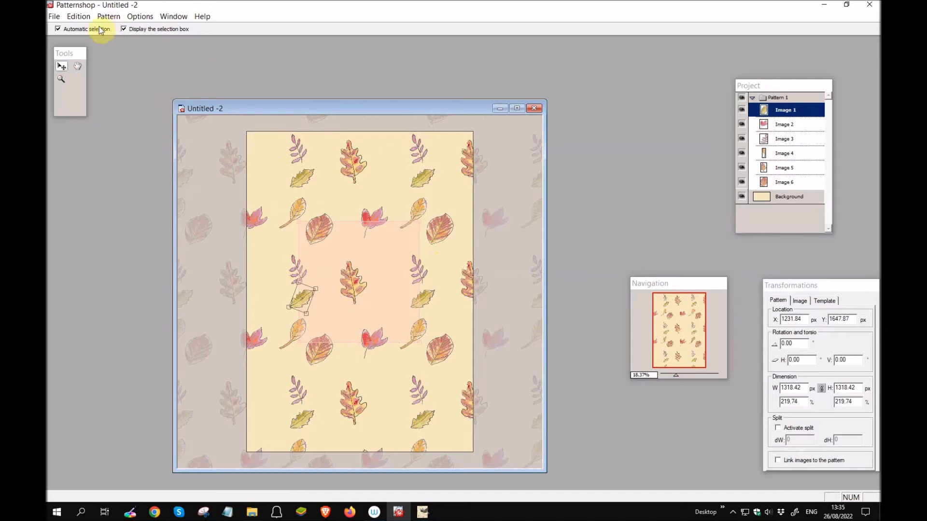
# Import purpleleaf.png, place it to the lower right of the central oak leaf and tilt it counterclockwise
pyautogui.click(54, 16)
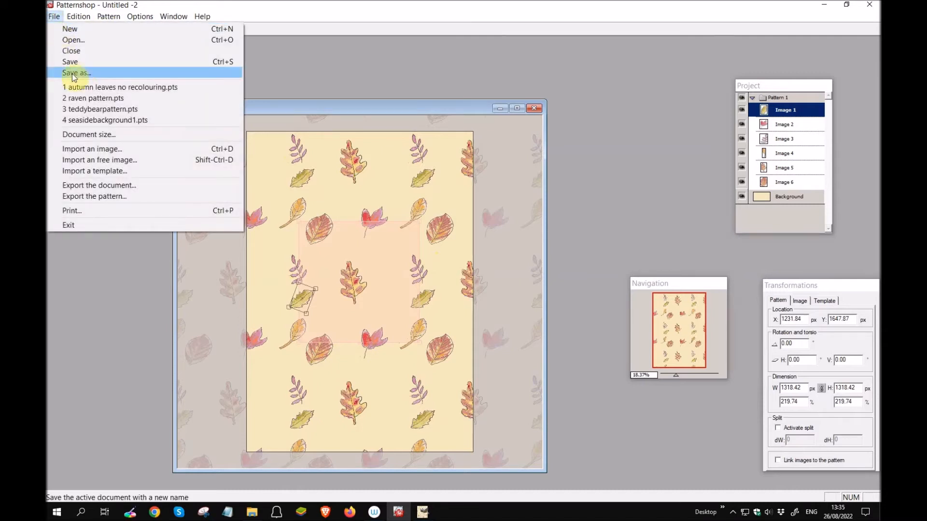
pyautogui.click(85, 149)
pyautogui.click(599, 223)
pyautogui.moveTo(599, 244)
pyautogui.mouseDown()
pyautogui.moveTo(602, 268)
pyautogui.moveTo(596, 249)
pyautogui.mouseUp()
pyautogui.click(401, 275)
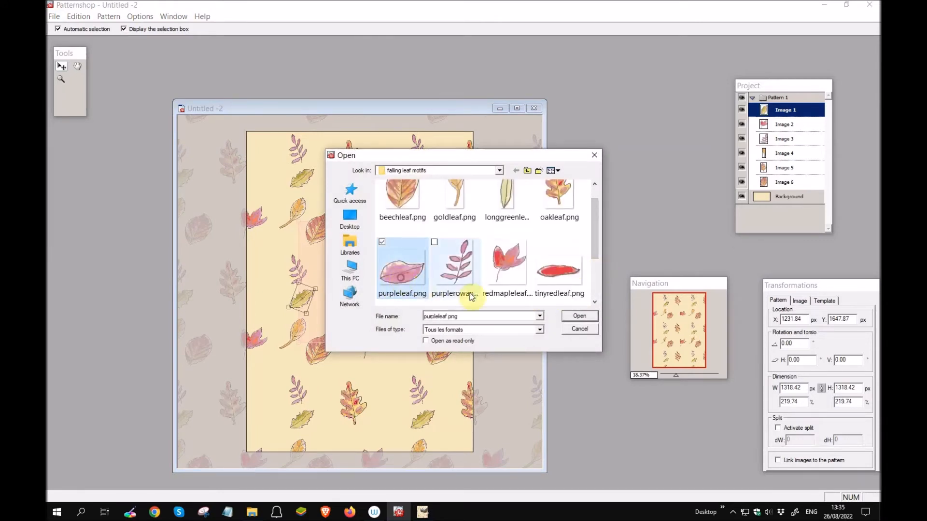
pyautogui.click(591, 320)
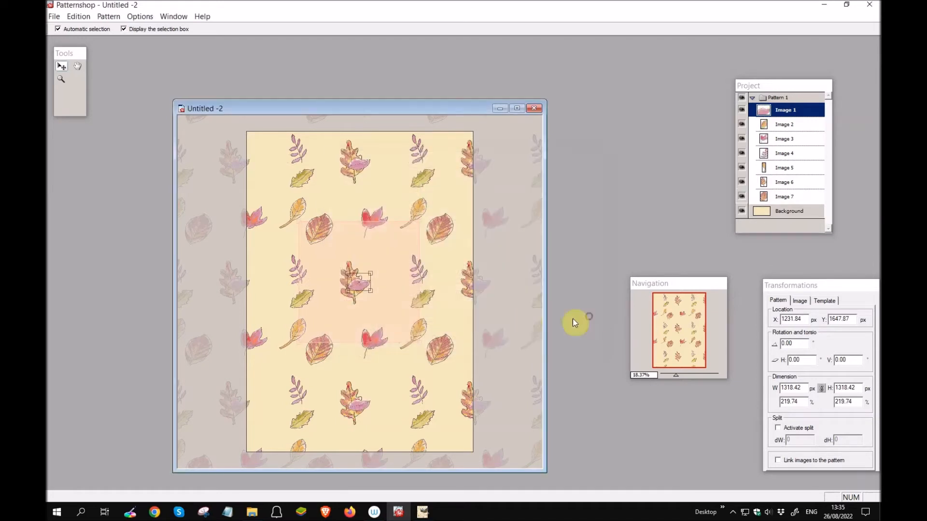
pyautogui.moveTo(363, 293); pyautogui.dragTo(384, 308)
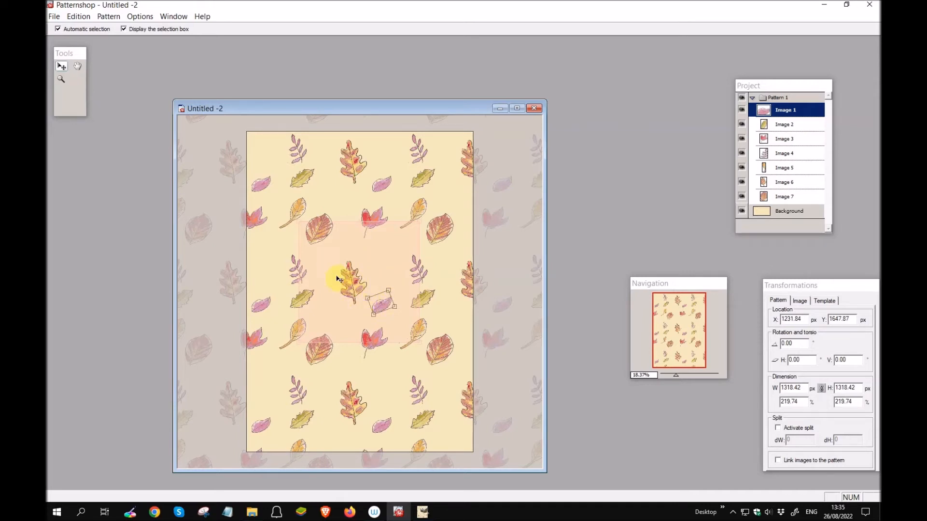
# Duplicate the central oak leaf and move the copy to the upper-right part of the tile
pyautogui.click(787, 183)
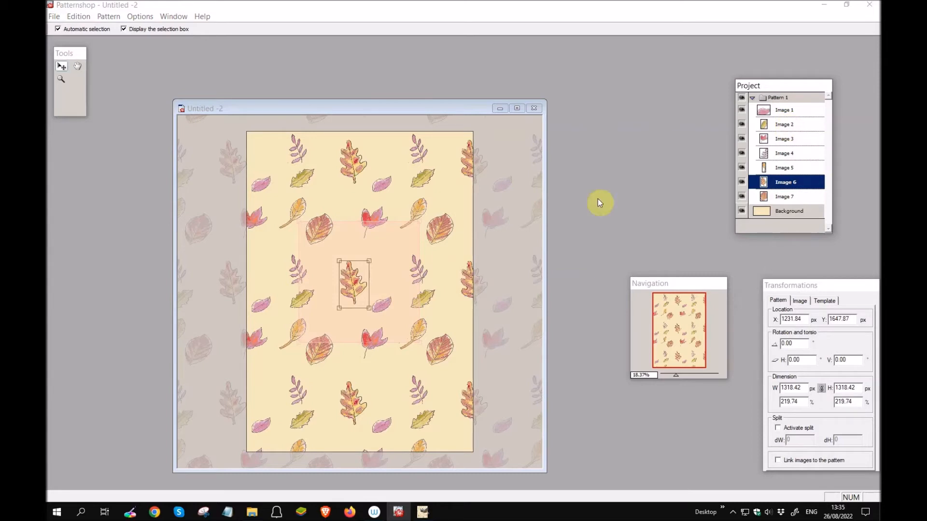
pyautogui.click(782, 183)
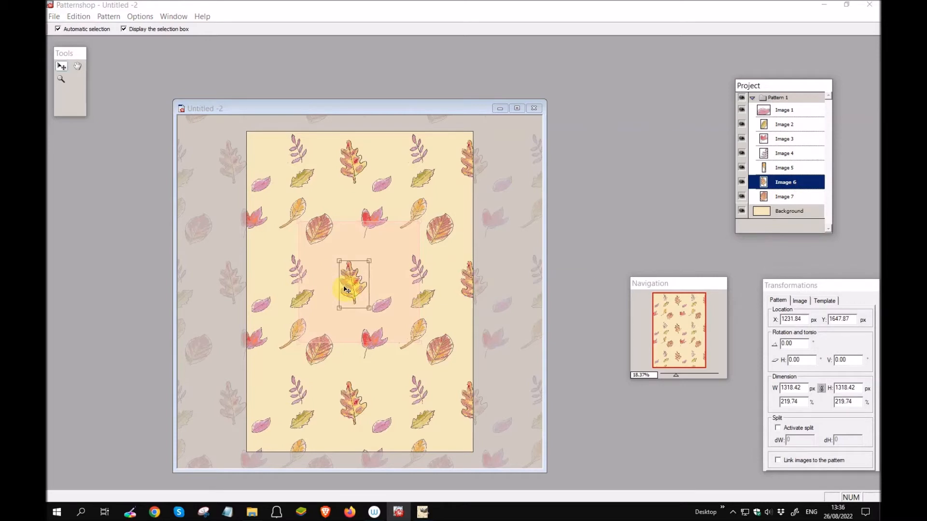
pyautogui.click(74, 19)
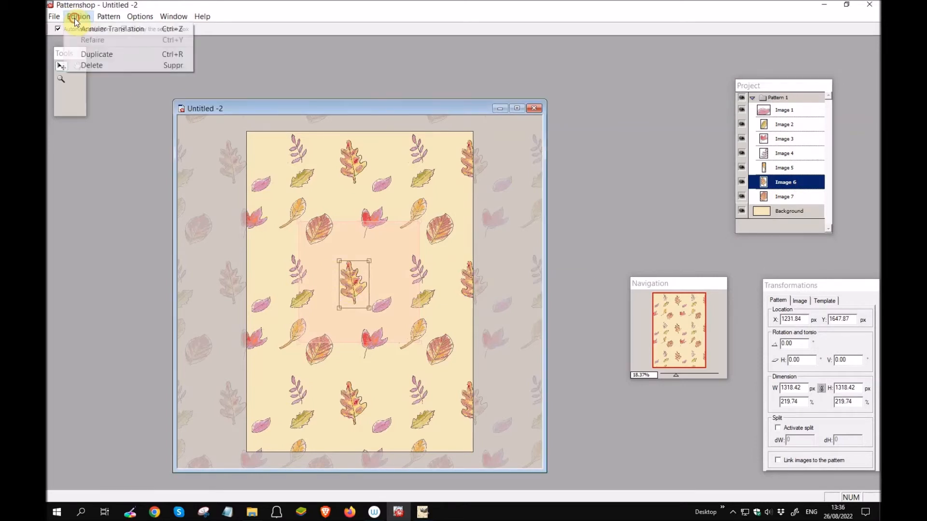
pyautogui.click(83, 57)
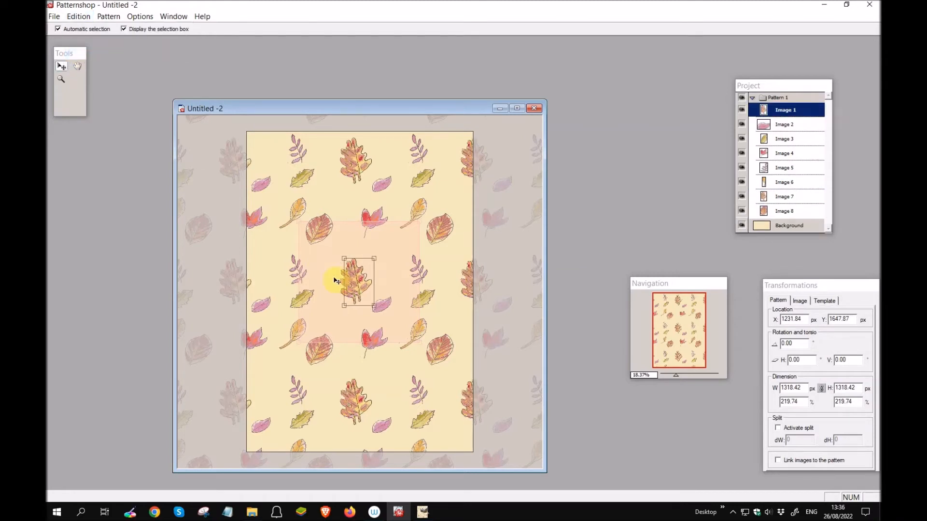
pyautogui.moveTo(359, 291); pyautogui.dragTo(394, 268)
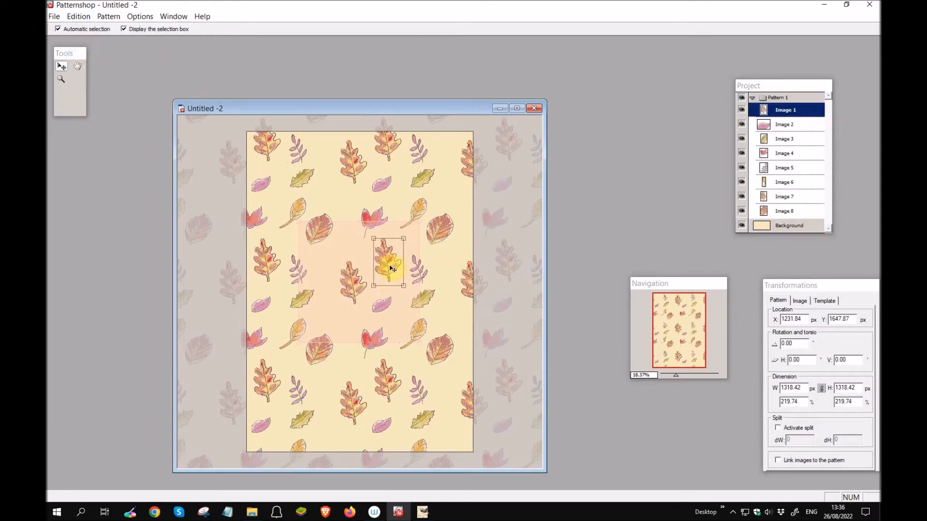
# Shrink the oak leaf copy, rotate it to lie diagonally and place it just below the red maple leaf on the tile's upper edge
pyautogui.moveTo(407, 237); pyautogui.dragTo(378, 277)
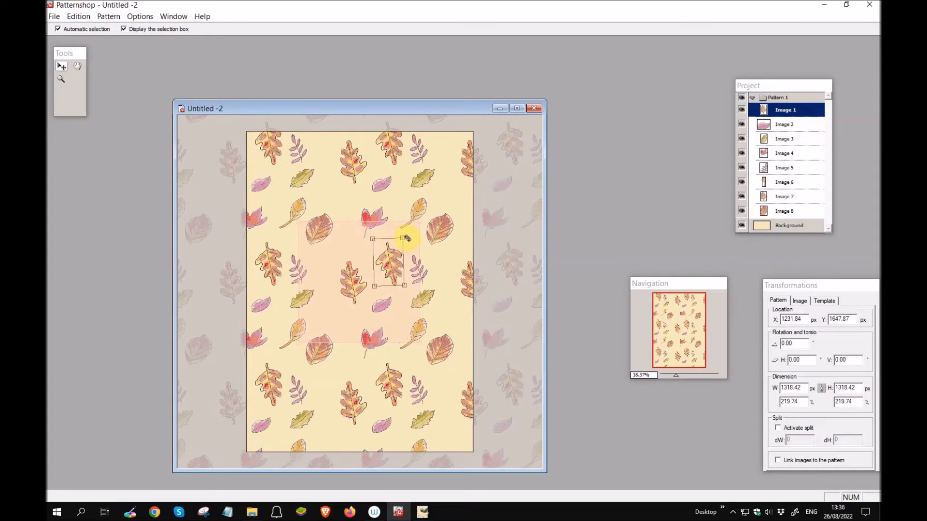
pyautogui.moveTo(407, 239); pyautogui.dragTo(405, 239)
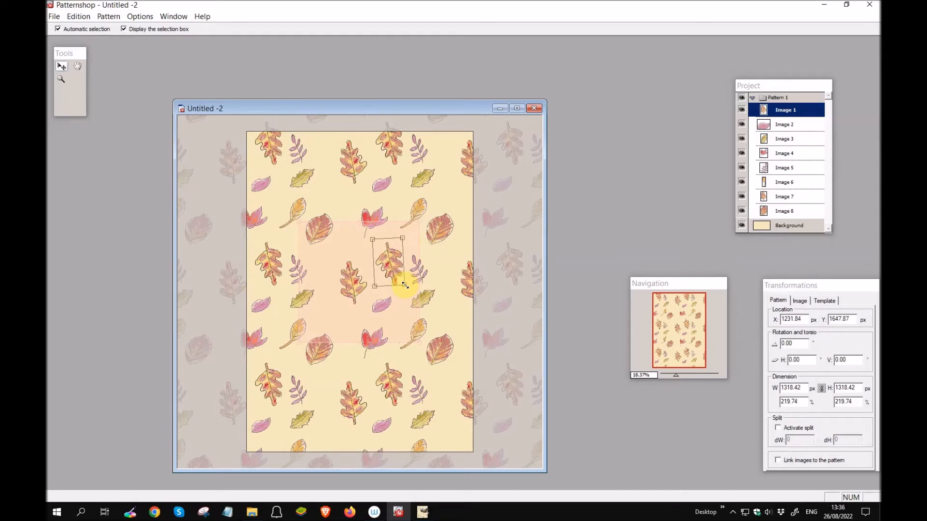
pyautogui.moveTo(405, 286)
pyautogui.mouseDown()
pyautogui.moveTo(395, 261)
pyautogui.moveTo(397, 272)
pyautogui.mouseUp()
pyautogui.moveTo(404, 236)
pyautogui.mouseDown()
pyautogui.moveTo(384, 239)
pyautogui.moveTo(408, 250)
pyautogui.moveTo(400, 254)
pyautogui.mouseUp()
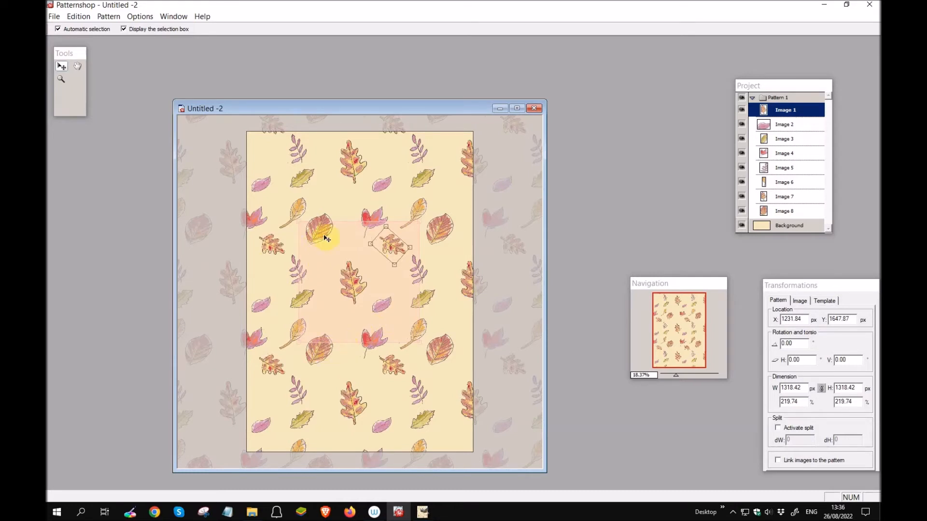
# Duplicate the beech leaf, shrink the copy and place it between the central oak leaf and the purple sprig at the tile's right edge
pyautogui.click(324, 238)
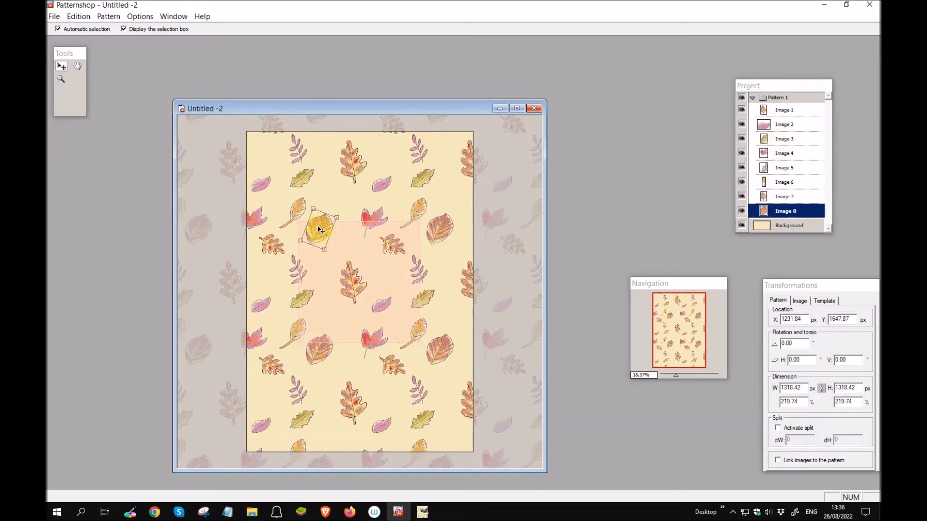
pyautogui.click(78, 16)
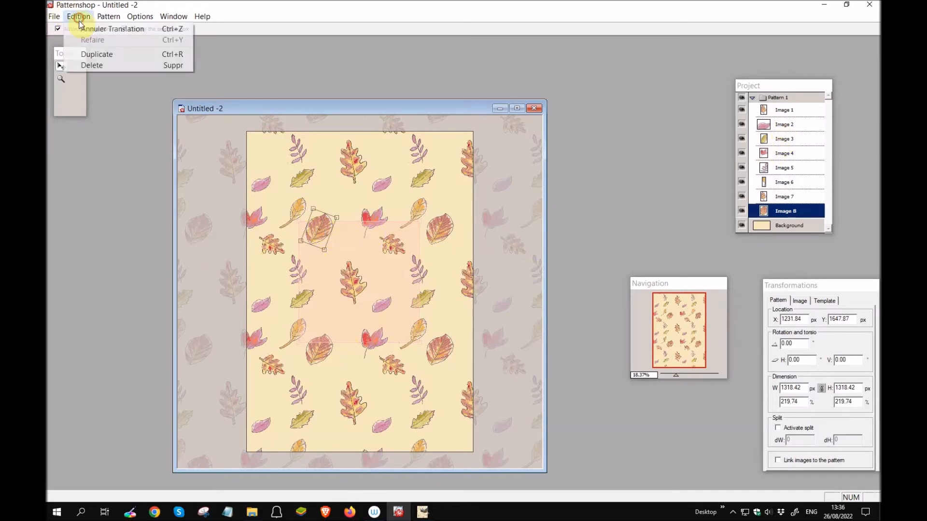
pyautogui.click(93, 55)
pyautogui.moveTo(385, 270)
pyautogui.mouseDown()
pyautogui.moveTo(346, 306)
pyautogui.moveTo(326, 304)
pyautogui.moveTo(370, 284)
pyautogui.moveTo(393, 285)
pyautogui.moveTo(393, 264)
pyautogui.moveTo(375, 298)
pyautogui.moveTo(344, 309)
pyautogui.moveTo(386, 280)
pyautogui.mouseUp()
pyautogui.moveTo(388, 283)
pyautogui.mouseDown()
pyautogui.moveTo(352, 296)
pyautogui.moveTo(362, 284)
pyautogui.moveTo(382, 276)
pyautogui.moveTo(354, 312)
pyautogui.moveTo(313, 274)
pyautogui.moveTo(389, 281)
pyautogui.mouseUp()
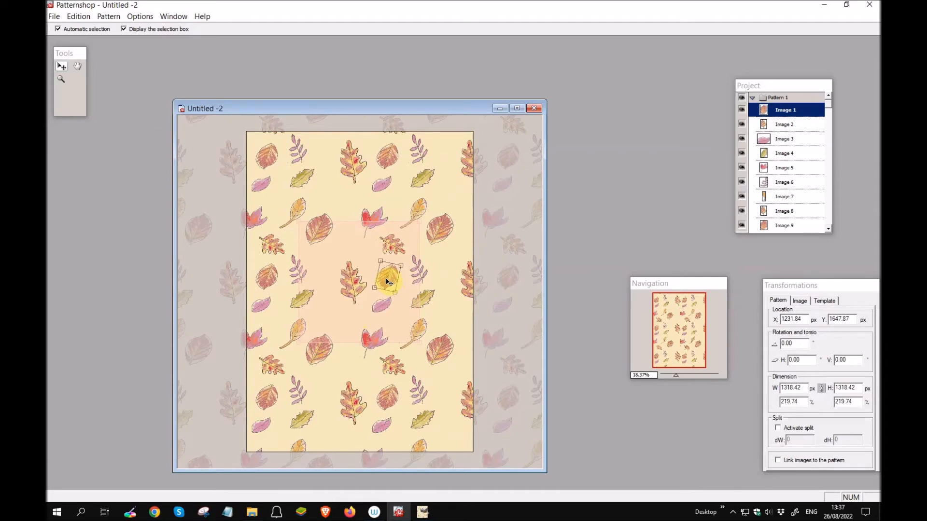
pyautogui.moveTo(388, 282); pyautogui.dragTo(389, 282)
pyautogui.click(59, 29)
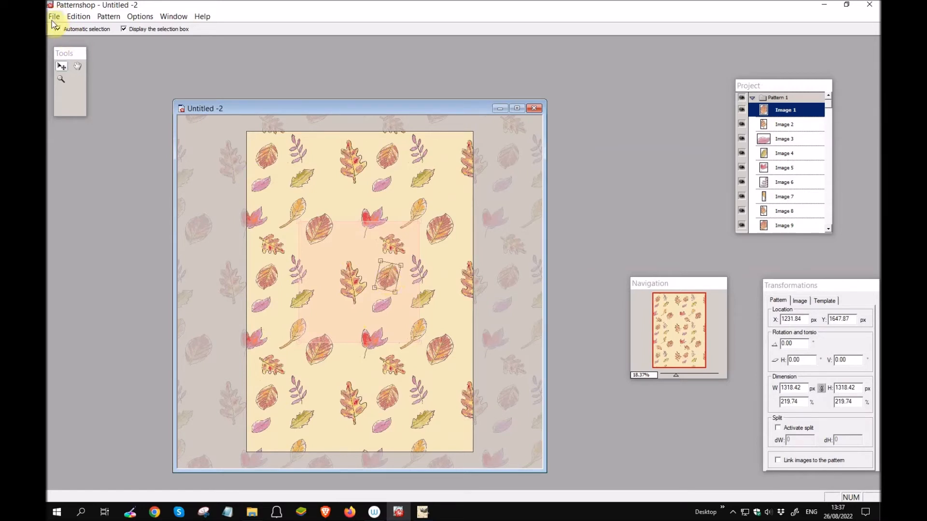
# Import the long green leaf motif, place it above and slightly right of the central oak leaf and tilt it counterclockwise
pyautogui.click(54, 18)
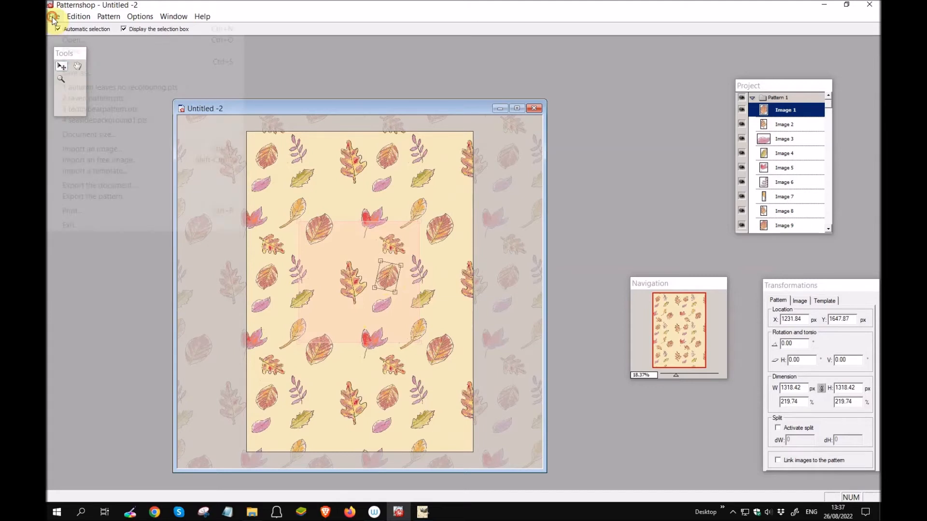
pyautogui.click(110, 150)
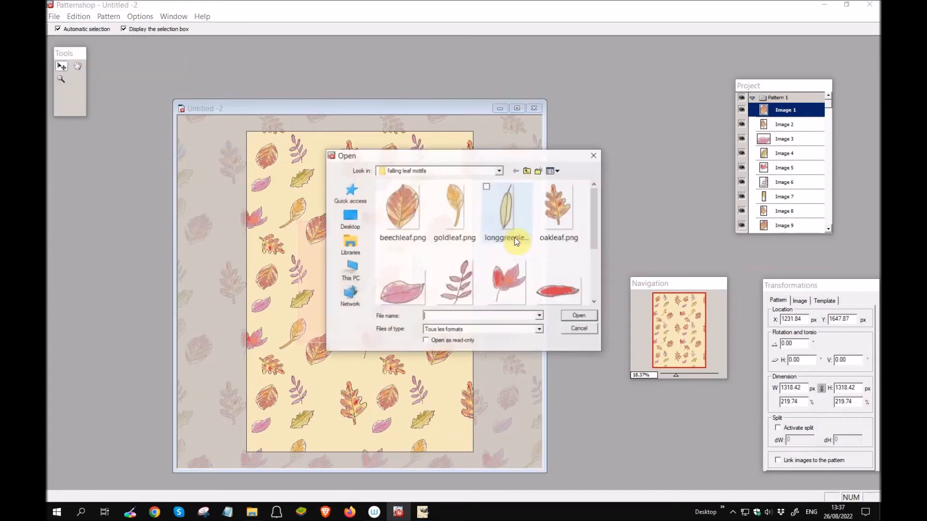
pyautogui.click(507, 224)
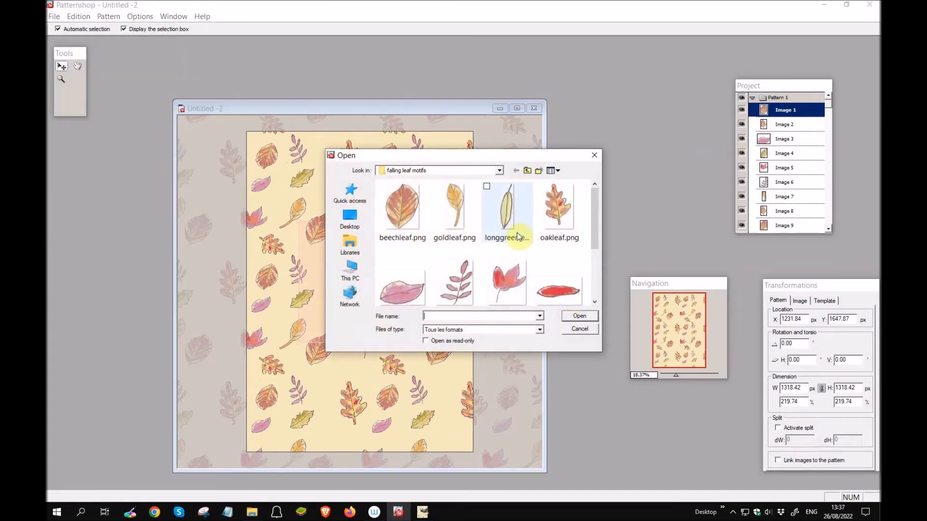
pyautogui.click(575, 316)
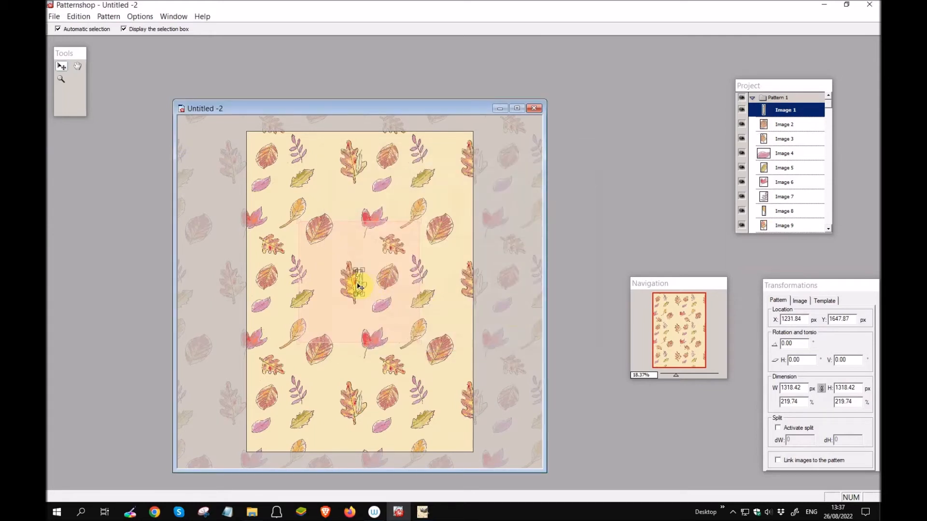
pyautogui.moveTo(363, 288); pyautogui.dragTo(365, 243)
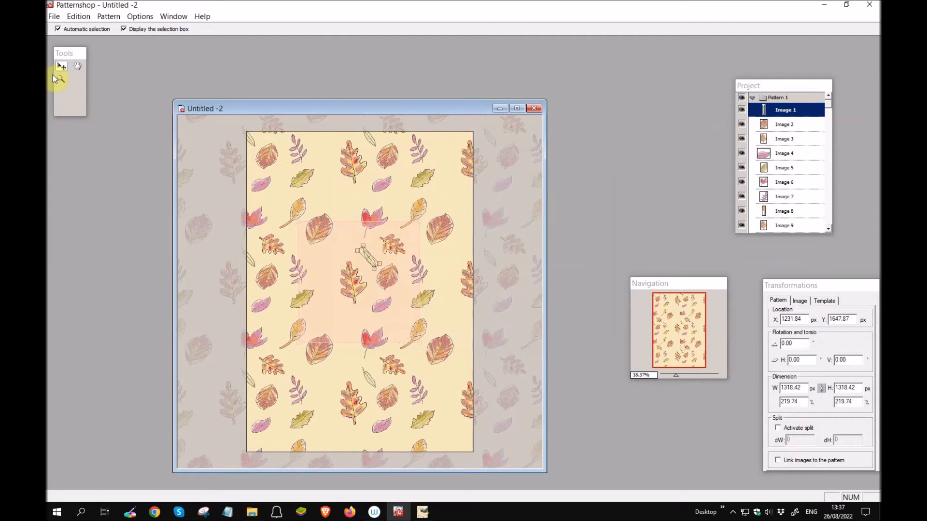
# Import tinyredleaf.png, place it in the gap to the upper left of the central oak leaf and tilt it counterclockwise
pyautogui.click(54, 18)
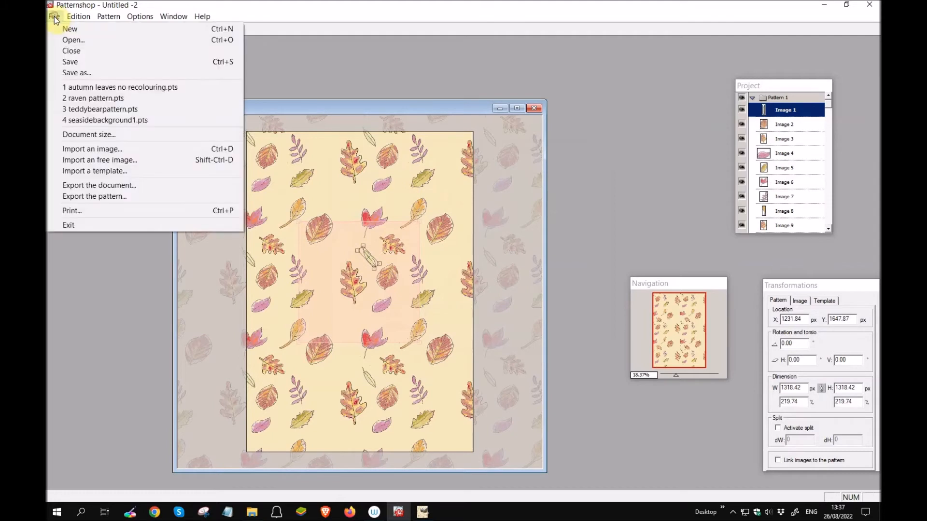
pyautogui.click(95, 149)
pyautogui.moveTo(595, 237); pyautogui.dragTo(590, 276)
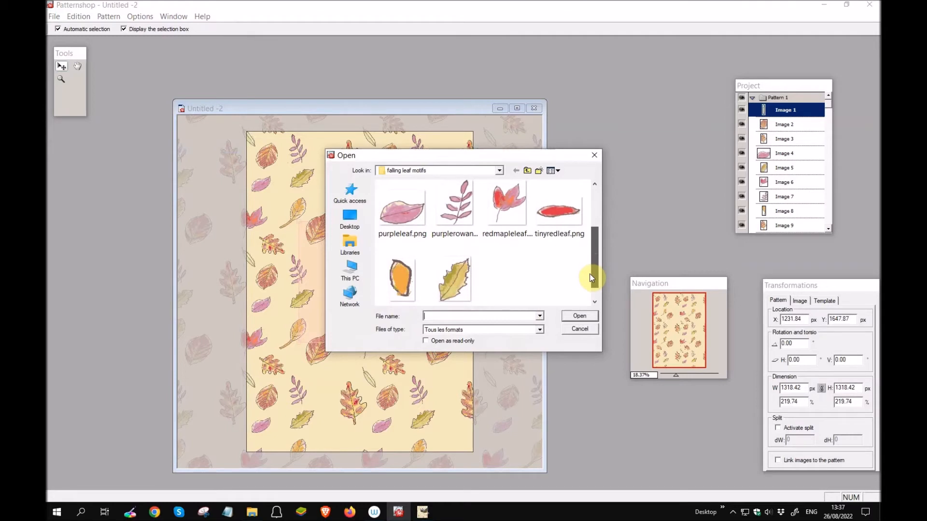
pyautogui.click(557, 221)
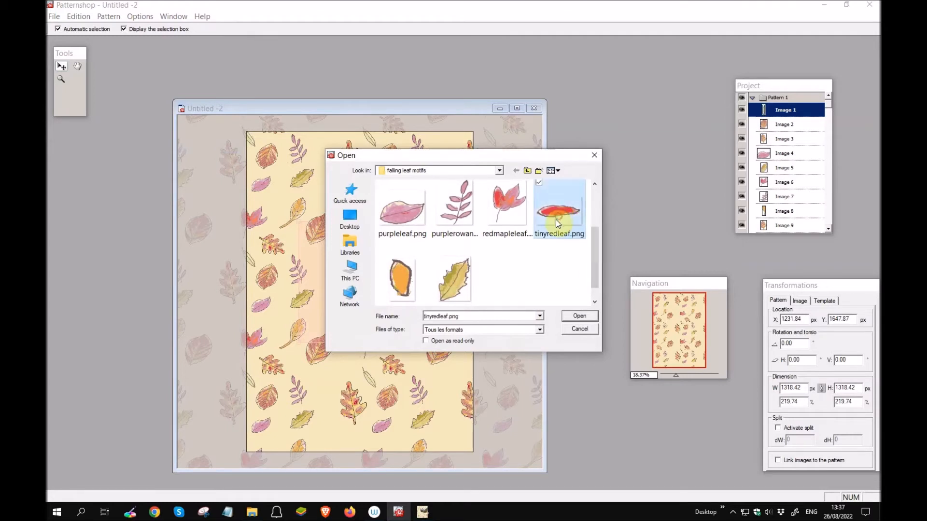
pyautogui.click(583, 317)
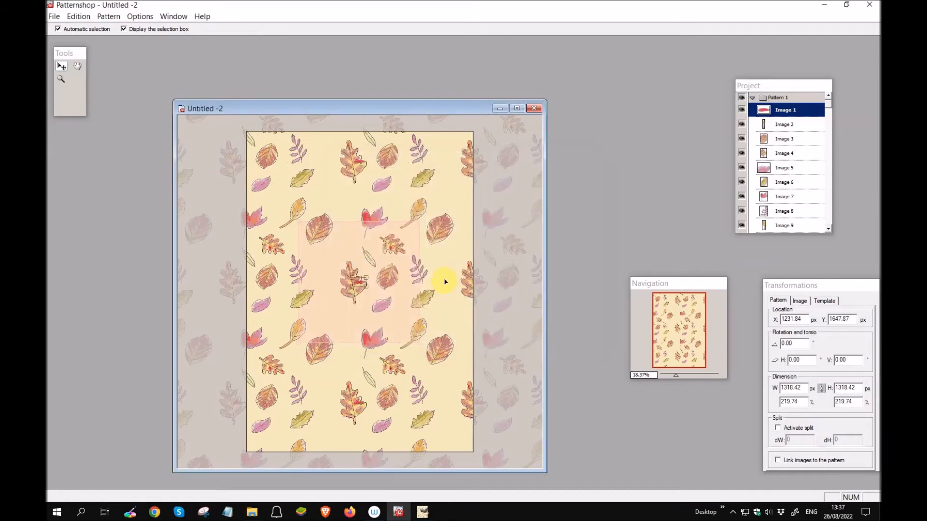
pyautogui.moveTo(358, 286); pyautogui.dragTo(328, 268)
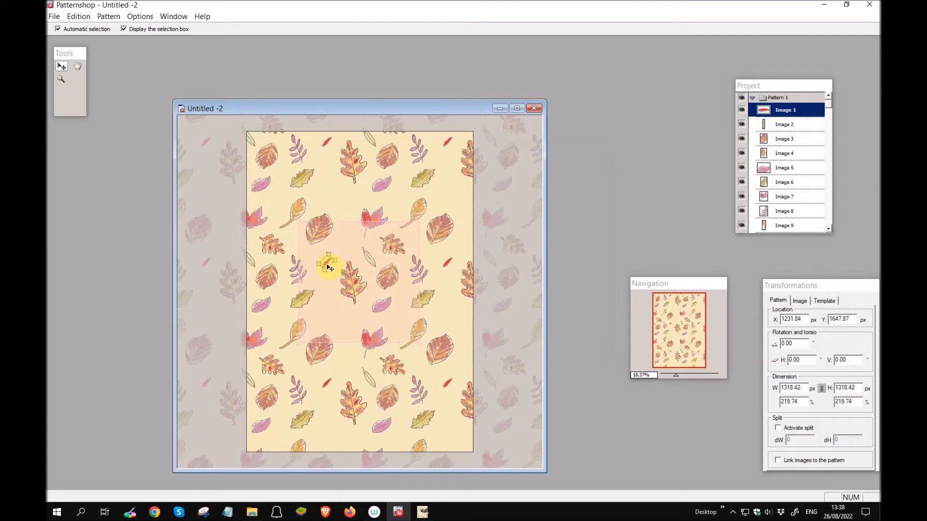
# Import the tiny yellow leaf motif and place it above the central oak leaf, between the large beech leaf and the long green leaf
pyautogui.click(53, 17)
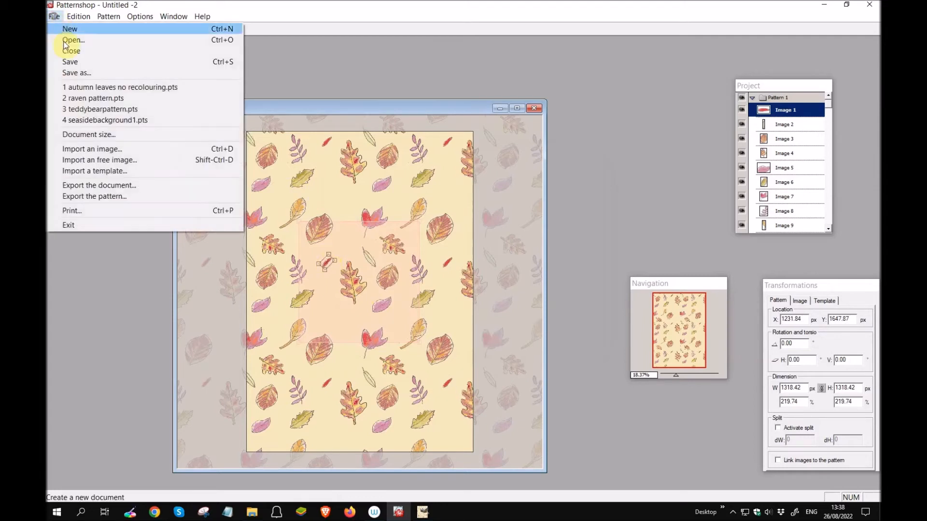
pyautogui.click(95, 151)
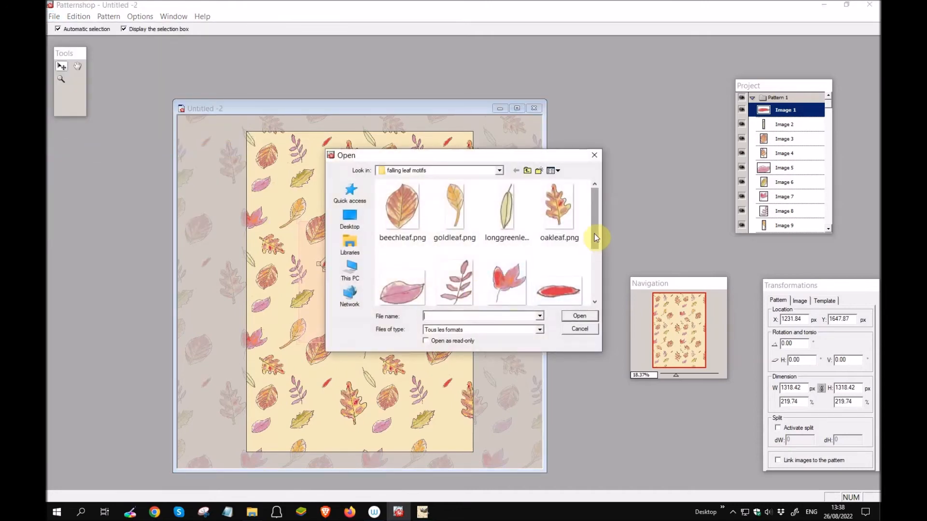
pyautogui.moveTo(598, 233); pyautogui.dragTo(567, 294)
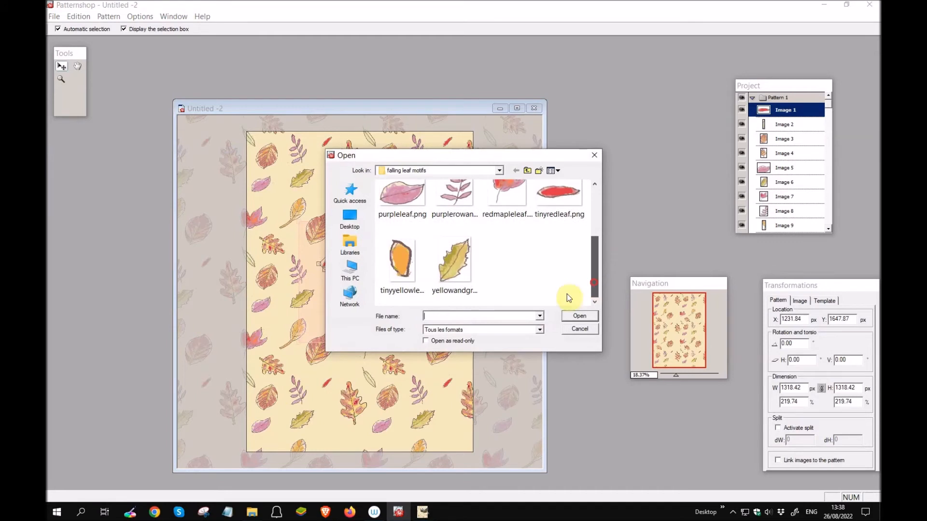
pyautogui.click(401, 263)
pyautogui.click(580, 318)
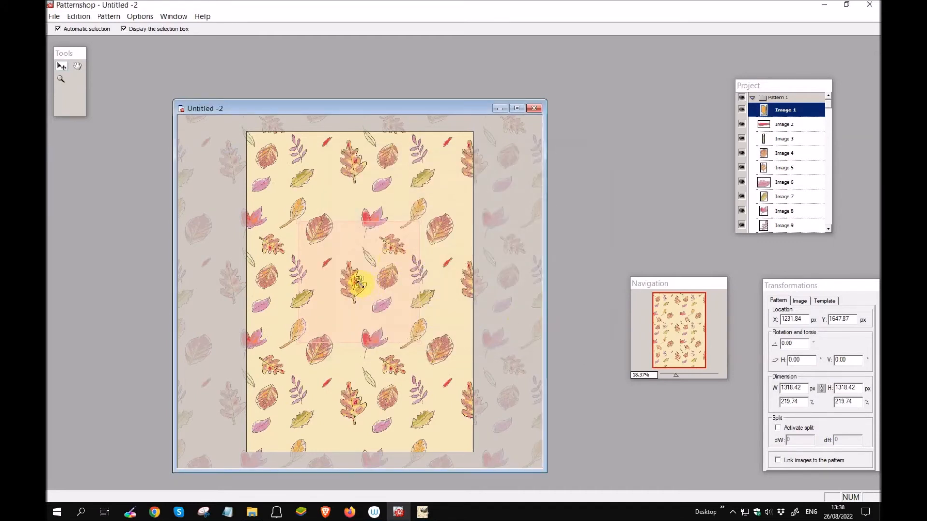
pyautogui.moveTo(360, 288); pyautogui.dragTo(351, 249)
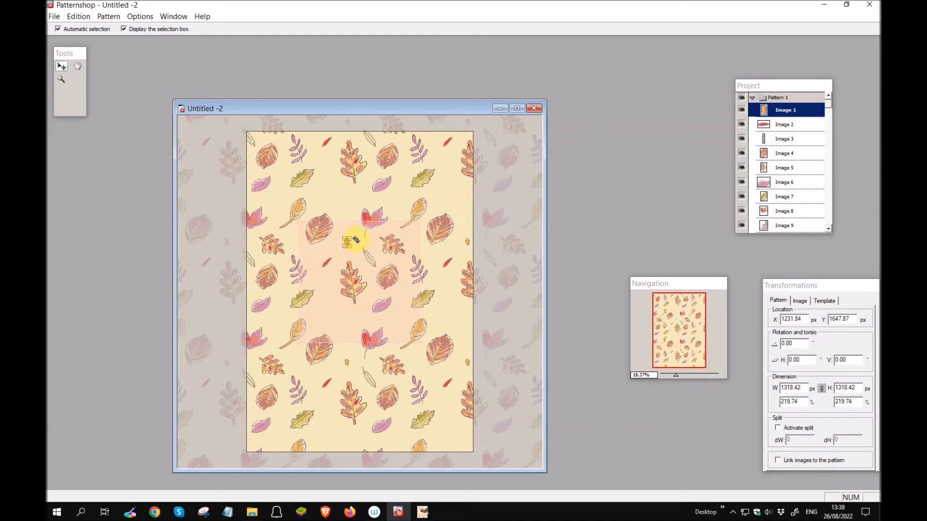
# Duplicate the tiny yellow leaf, place the copy just below the central oak leaf and rotate it
pyautogui.click(78, 16)
pyautogui.click(97, 54)
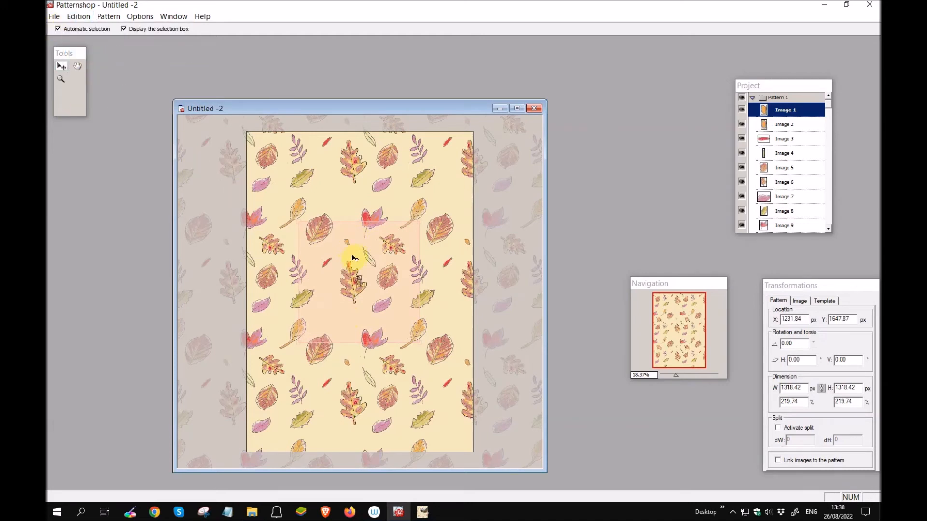
pyautogui.moveTo(365, 285); pyautogui.dragTo(344, 322)
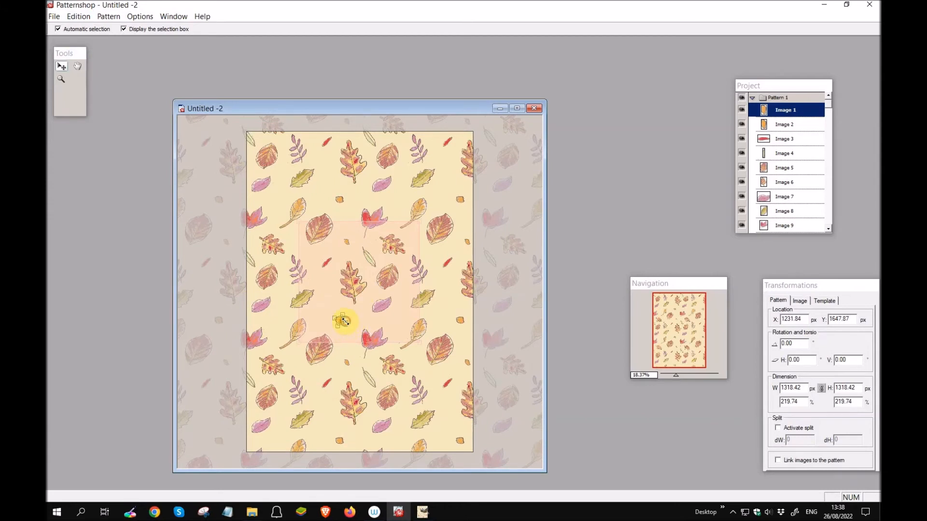
pyautogui.moveTo(350, 327); pyautogui.dragTo(342, 311)
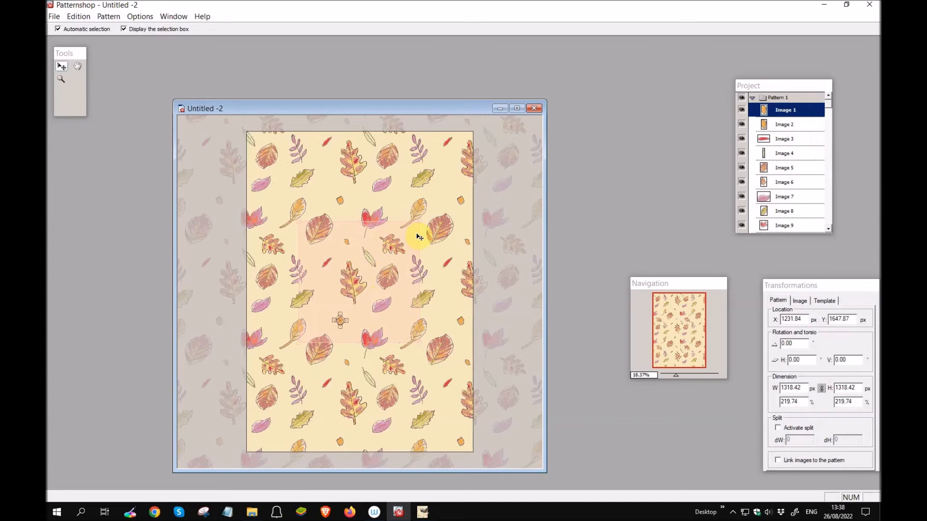
# Shrink the pattern tile to about 1242 by 1057 px and adjust the long green leaf to the tighter spacing
pyautogui.moveTo(419, 223); pyautogui.dragTo(401, 250)
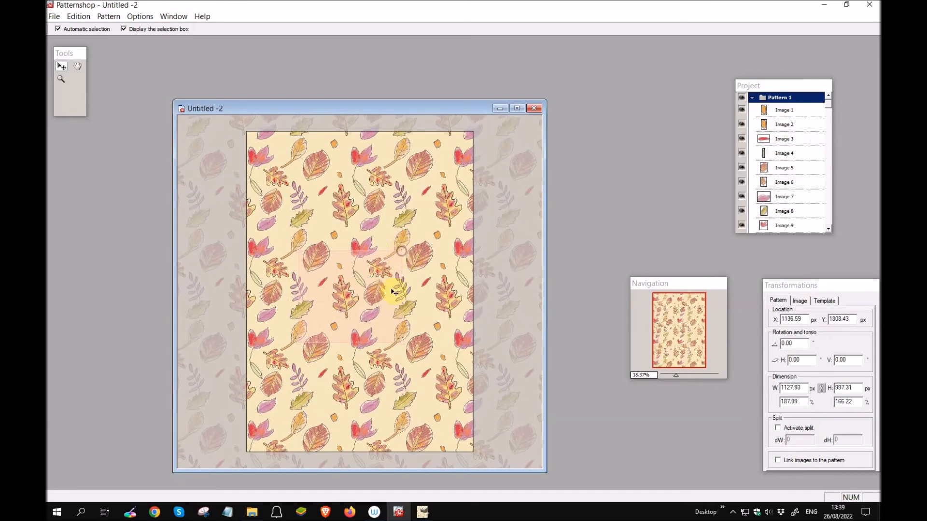
pyautogui.click(361, 285)
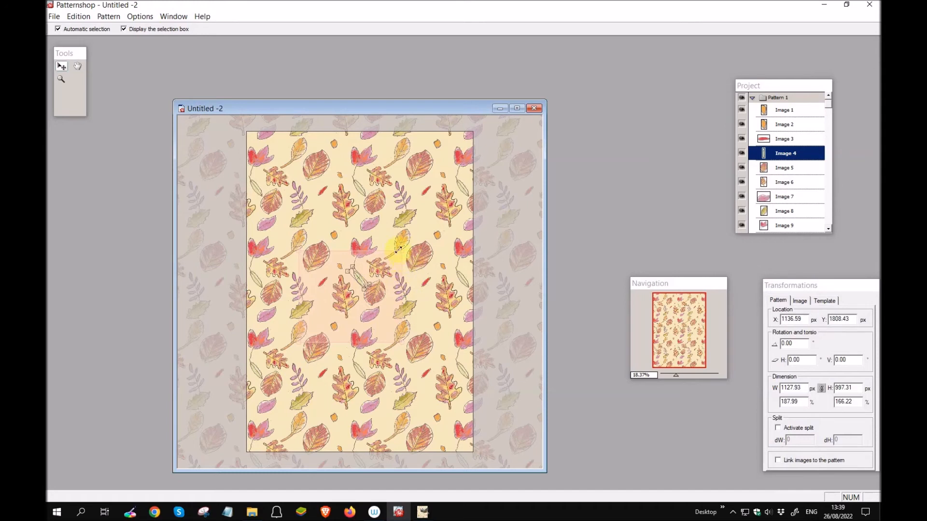
pyautogui.moveTo(402, 255); pyautogui.dragTo(411, 246)
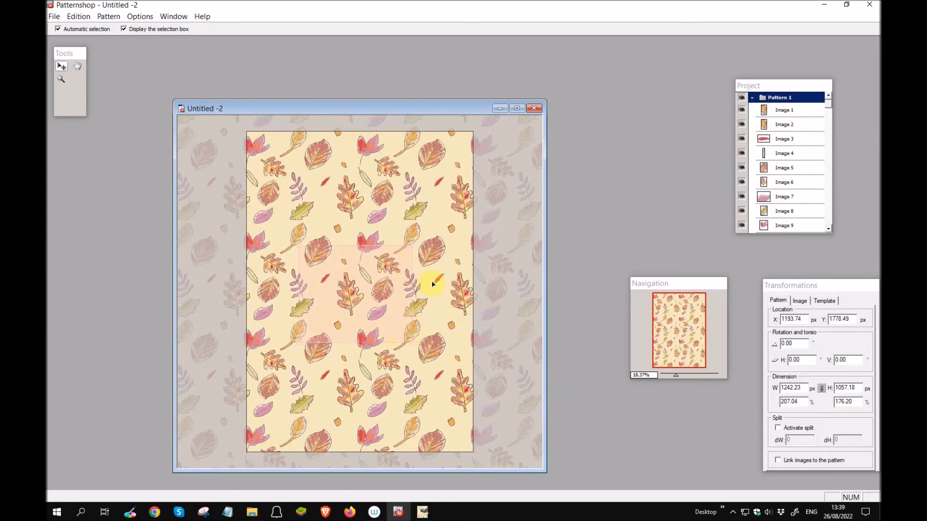
# Duplicate the tiny red leaf, tilt the copy near the tile's lower right corner and nudge the purple leaf beside it slightly down
pyautogui.click(326, 279)
pyautogui.click(77, 16)
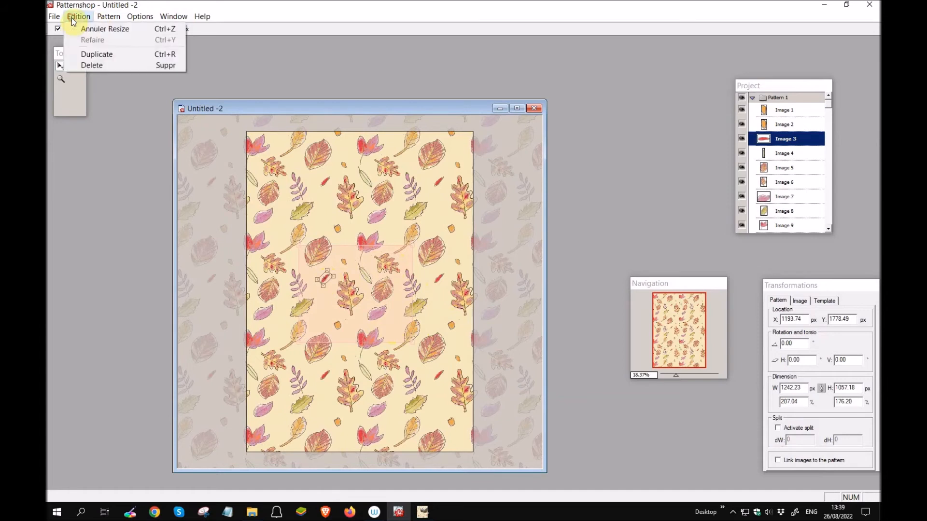
pyautogui.click(97, 54)
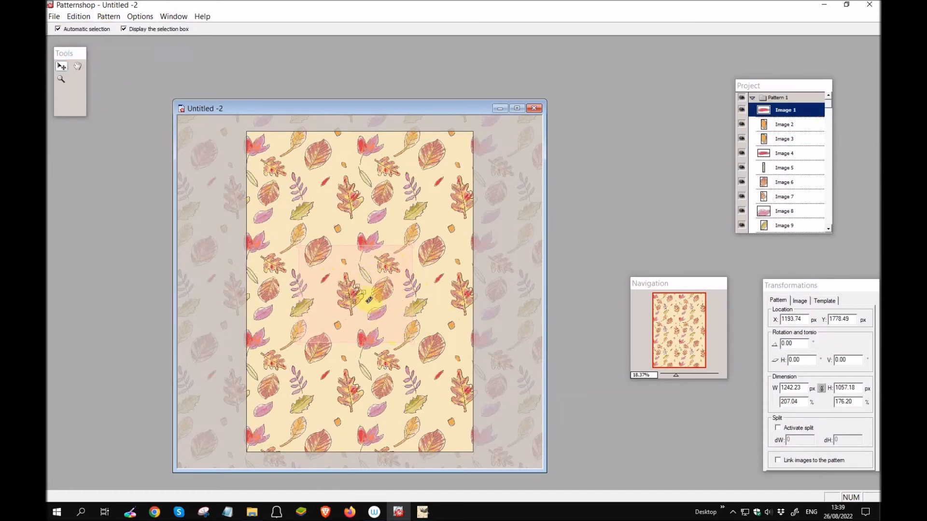
pyautogui.moveTo(356, 298); pyautogui.dragTo(385, 321)
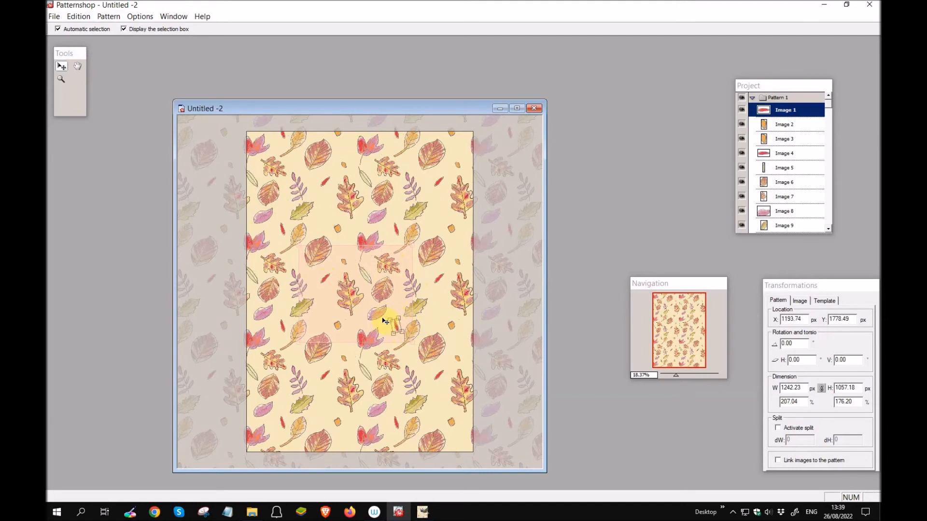
pyautogui.click(384, 321)
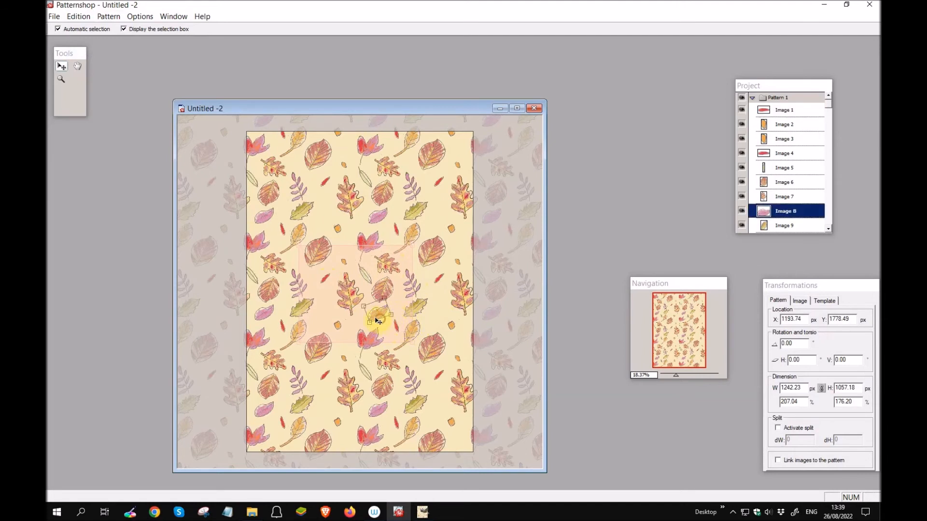
pyautogui.moveTo(381, 319); pyautogui.dragTo(380, 319)
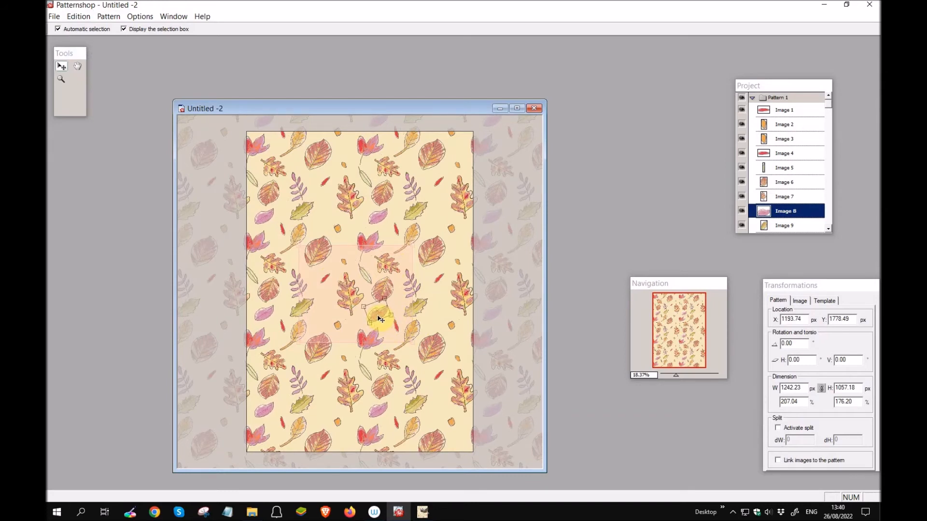
# Duplicate the yellow-and-green leaf, shrink and rotate the copy, and place it between the large beech leaf and the red maple leaf
pyautogui.click(306, 315)
pyautogui.click(58, 29)
pyautogui.click(58, 29)
pyautogui.click(54, 16)
pyautogui.moveTo(78, 17)
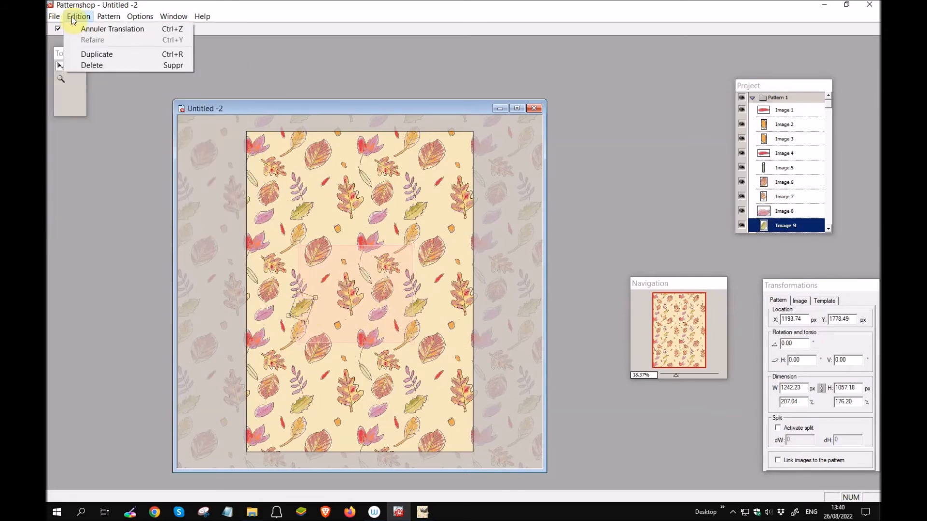
pyautogui.click(88, 54)
pyautogui.moveTo(357, 303); pyautogui.dragTo(351, 252)
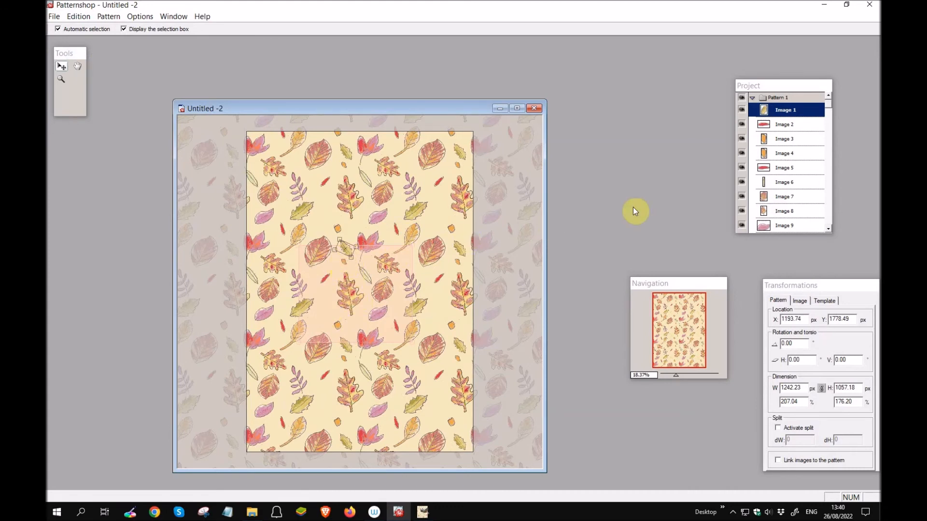
# Move the tiny yellow leaf above the central oak leaf slightly to the left
pyautogui.click(788, 141)
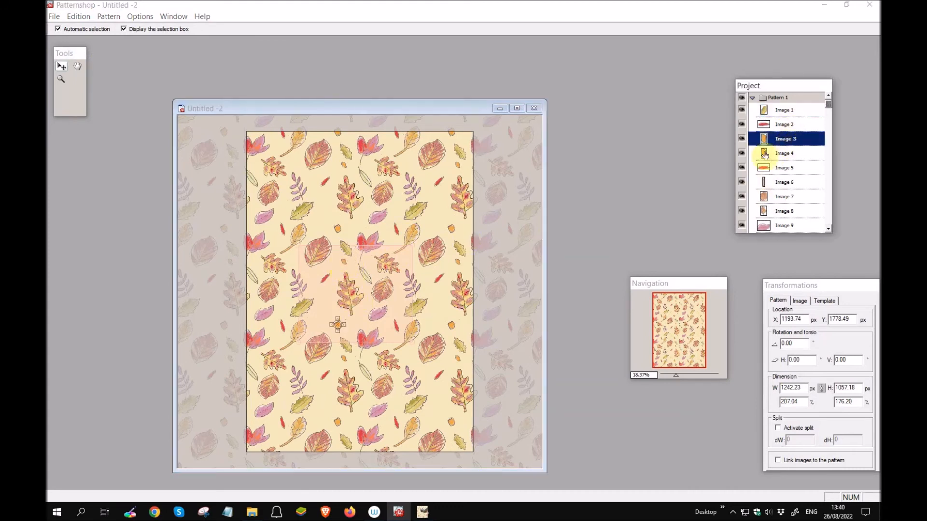
pyautogui.click(344, 264)
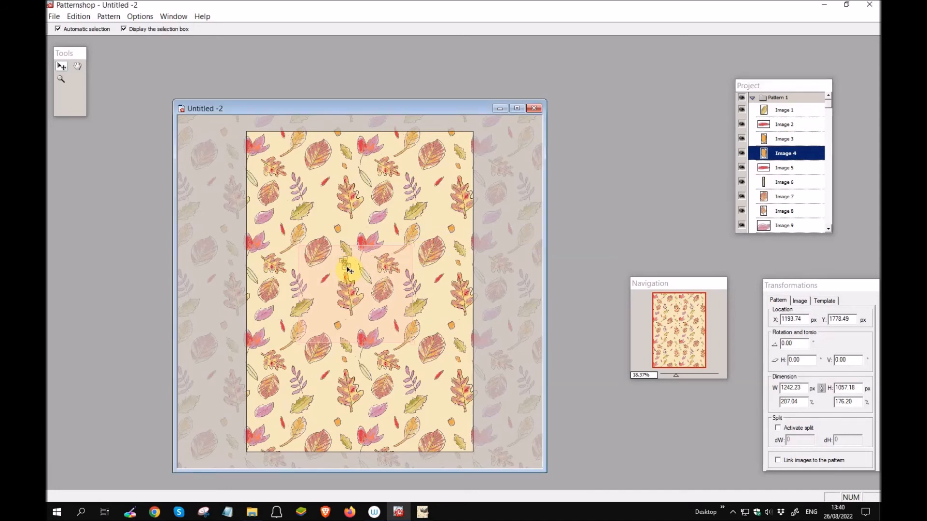
pyautogui.moveTo(347, 266); pyautogui.dragTo(343, 269)
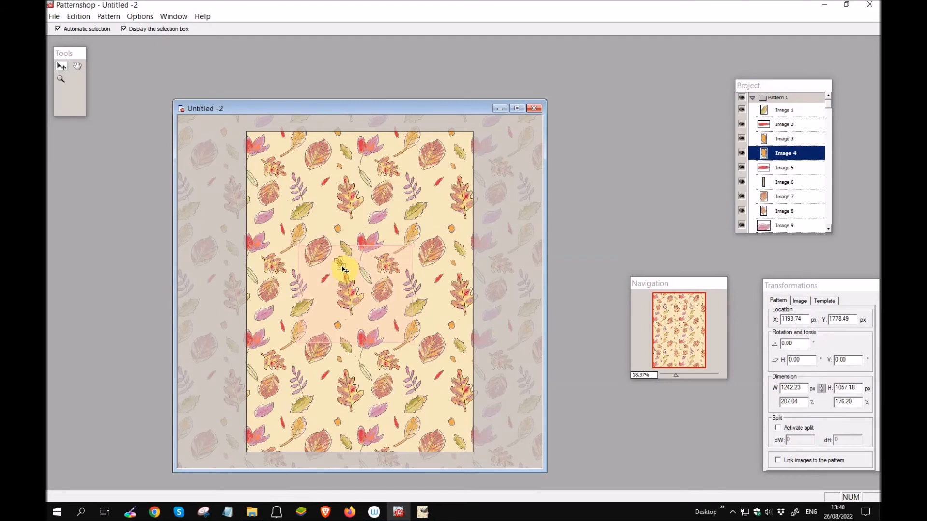
# Nudge the central oak leaf slightly left and adjust the positions of the two beech leaves around it
pyautogui.click(352, 300)
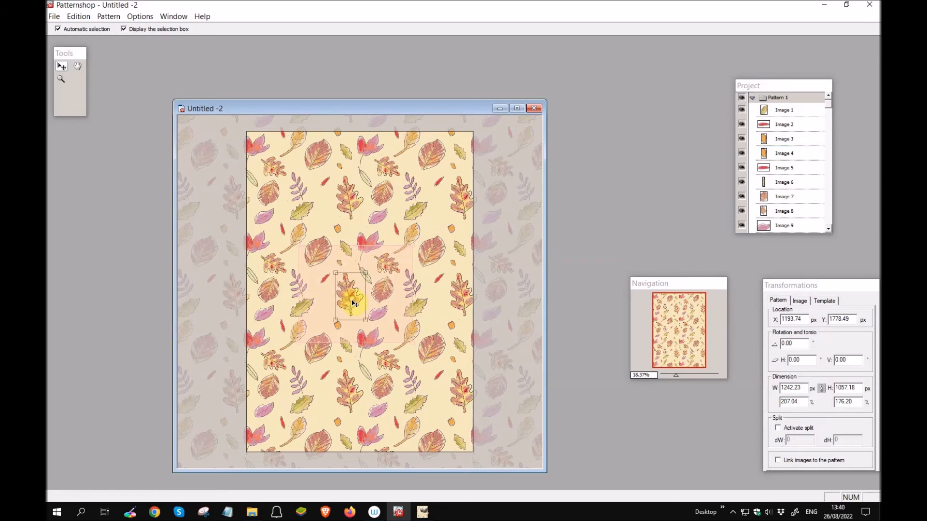
pyautogui.moveTo(351, 303); pyautogui.dragTo(349, 301)
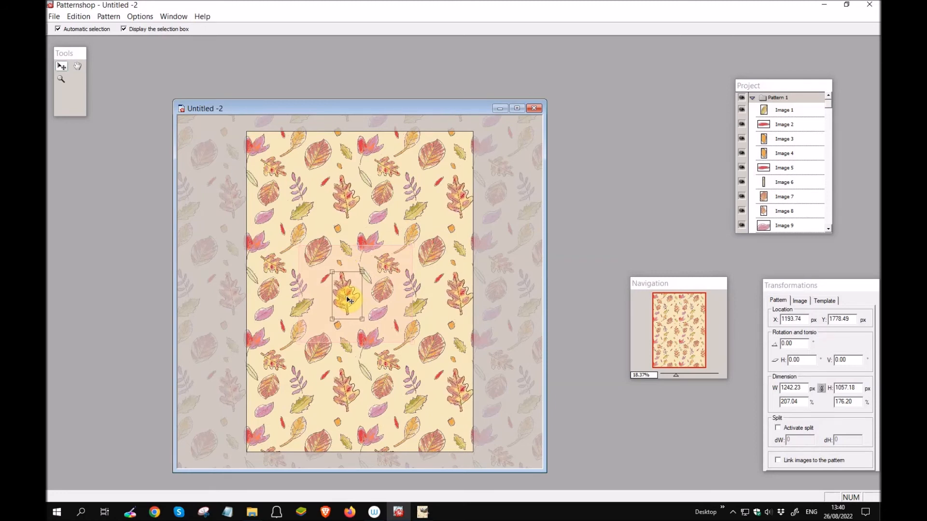
pyautogui.moveTo(349, 300); pyautogui.dragTo(322, 263)
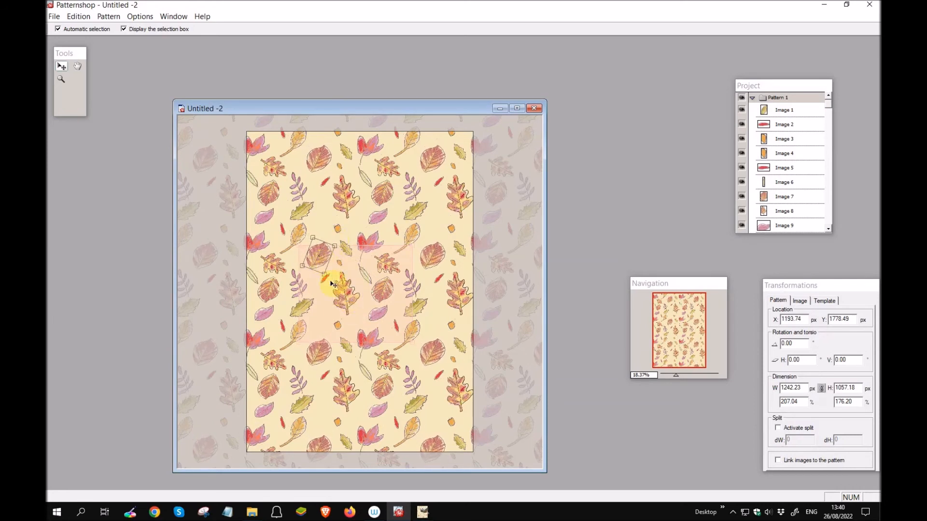
pyautogui.click(386, 295)
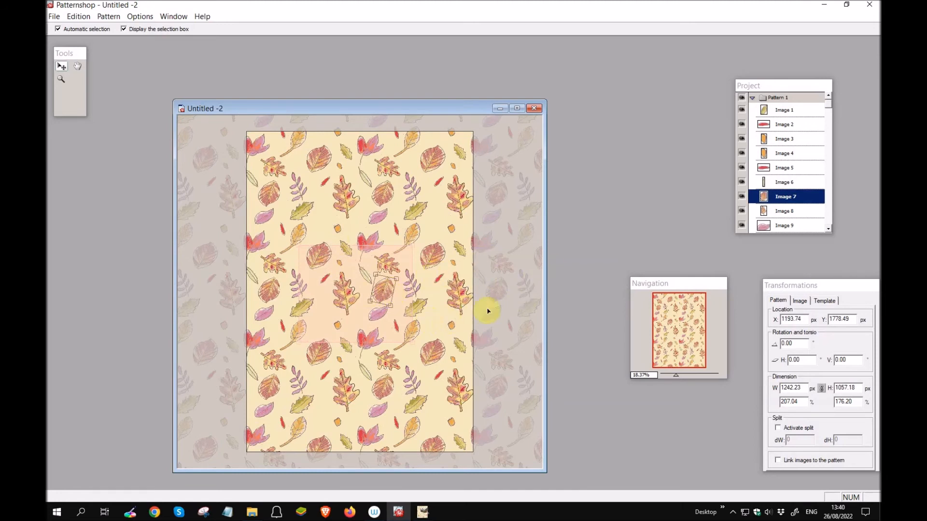
# Shift the whole pattern slightly right and up, then rotate the large yellow-and-green leaf and move it closer to the central oak leaf
pyautogui.moveTo(320, 324); pyautogui.dragTo(330, 323)
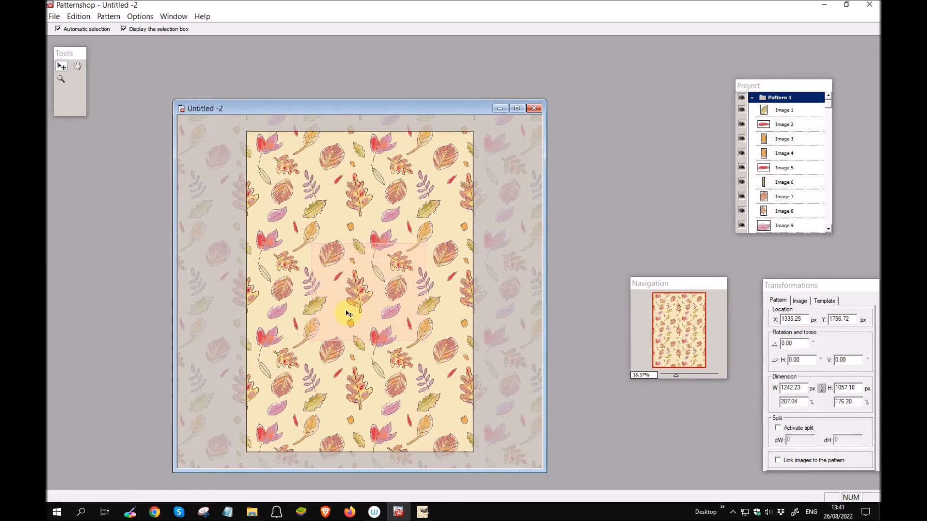
pyautogui.click(318, 310)
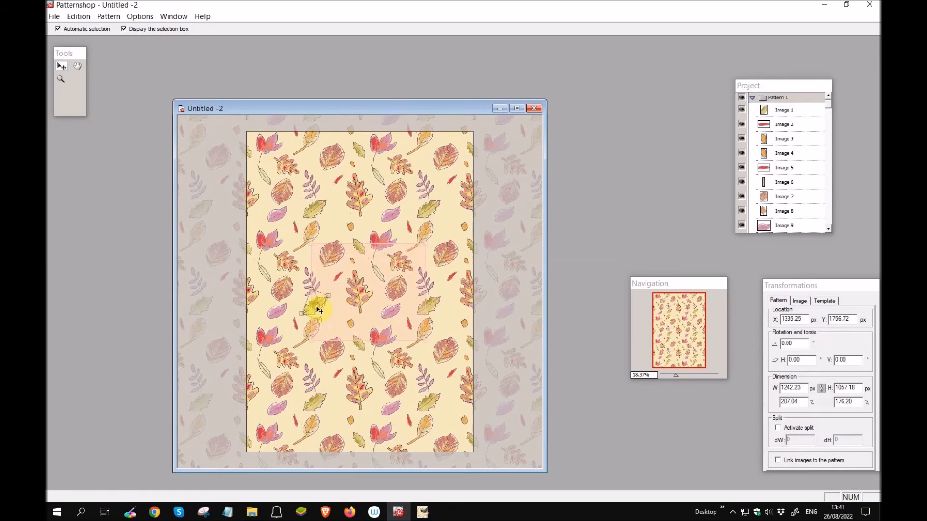
pyautogui.moveTo(321, 306); pyautogui.dragTo(332, 310)
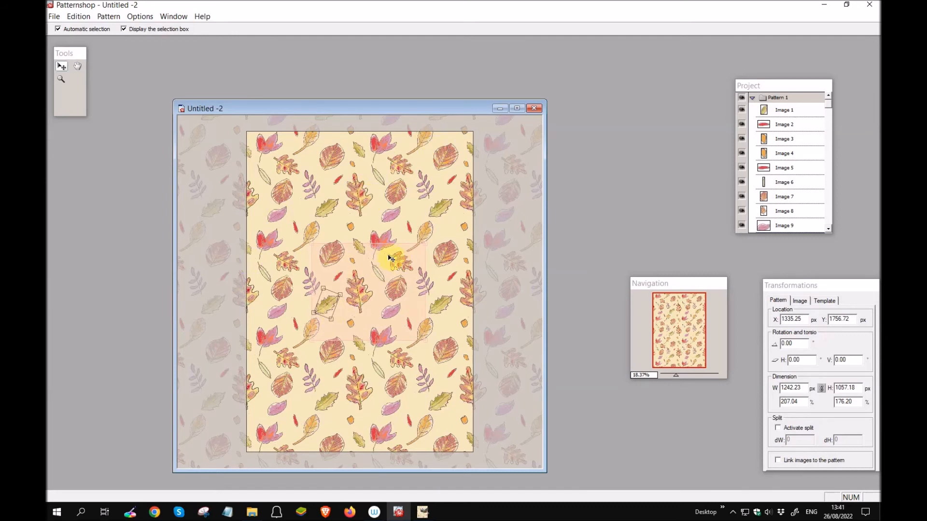
pyautogui.moveTo(328, 310); pyautogui.dragTo(332, 312)
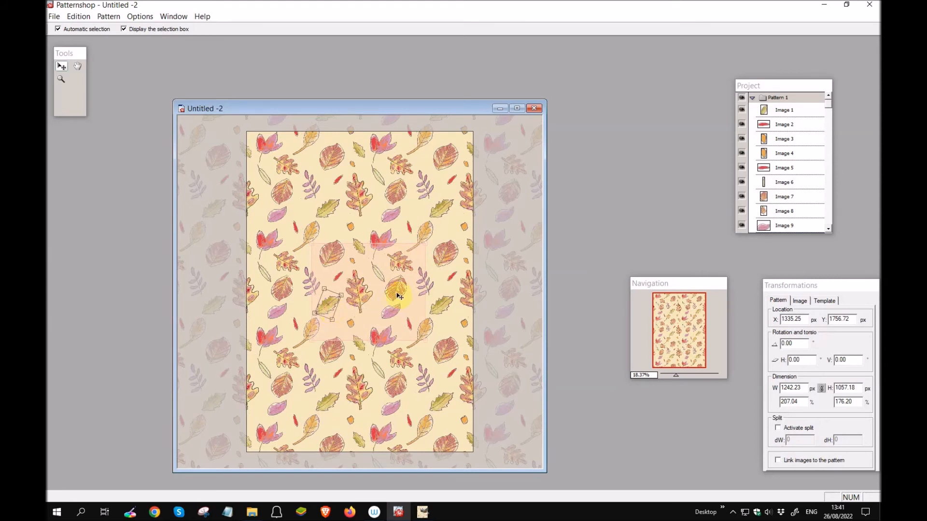
# Nudge the small beech leaf above the purple leaf slightly to the left
pyautogui.click(400, 294)
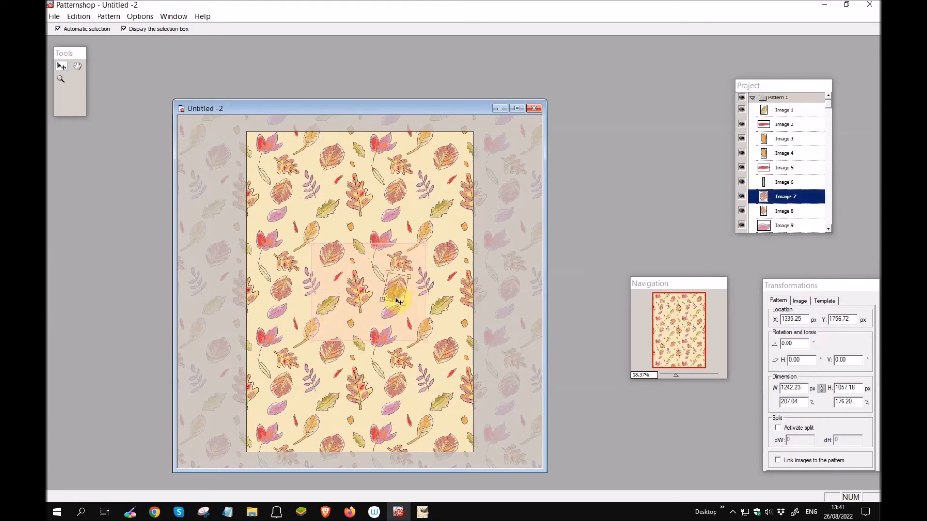
pyautogui.click(393, 317)
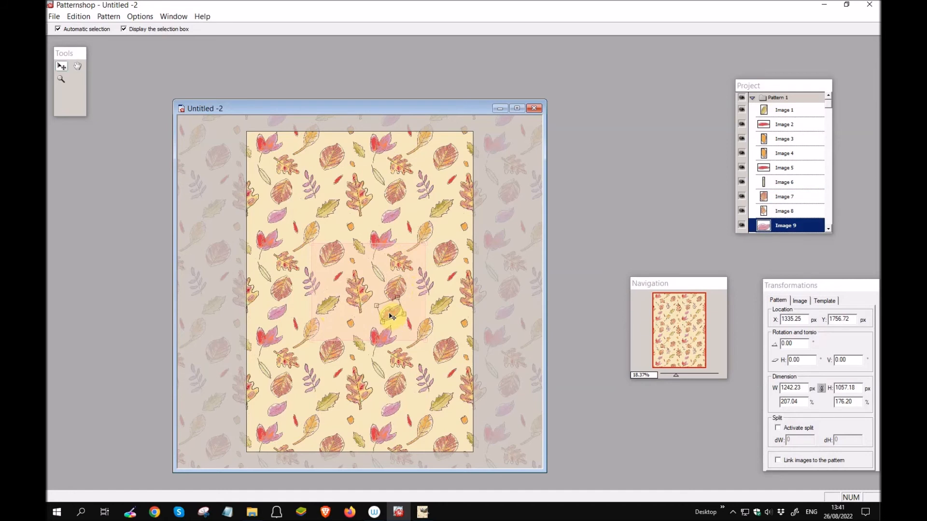
pyautogui.click(400, 294)
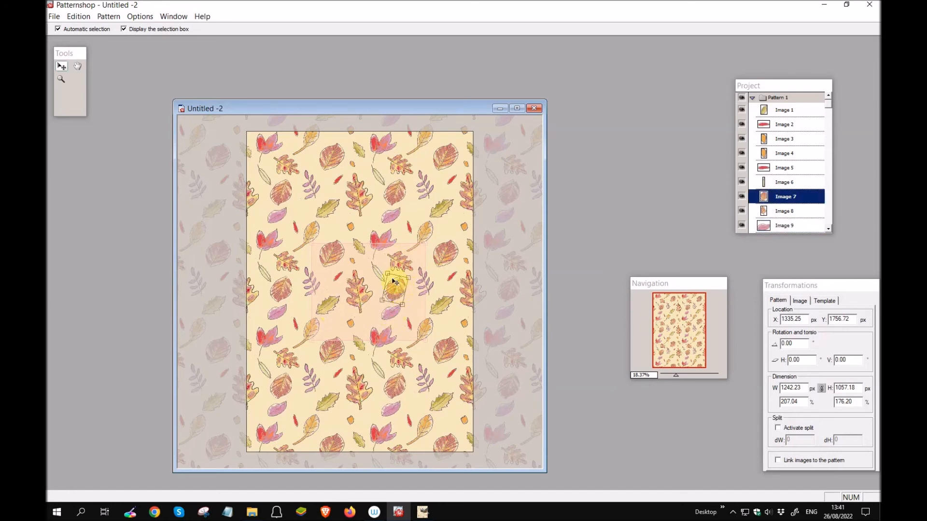
# Save the document as fallingleafattern.pts in the falling leaf motifs folder
pyautogui.click(54, 18)
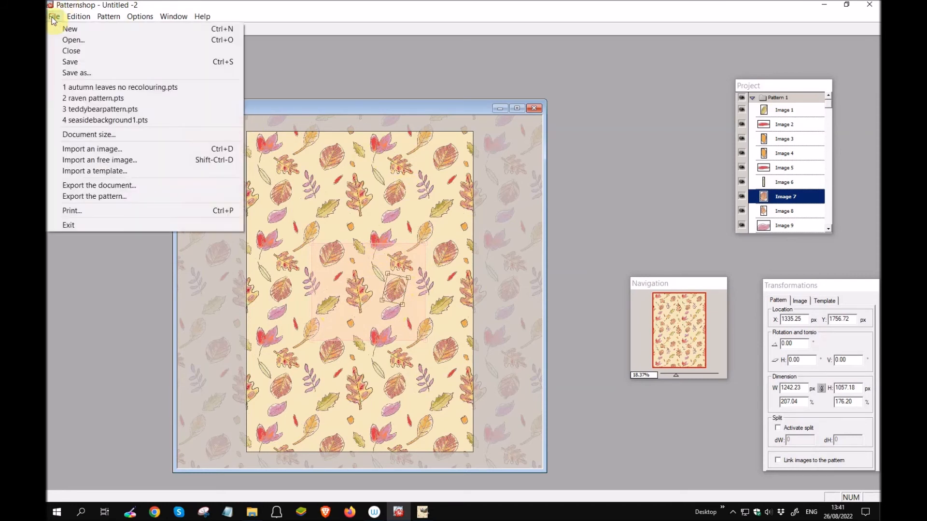
pyautogui.click(68, 73)
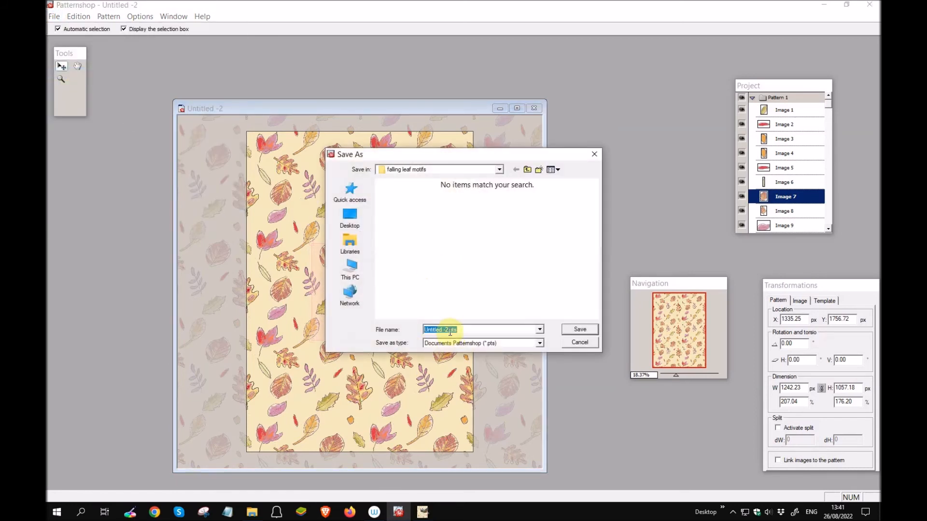
pyautogui.click(450, 331)
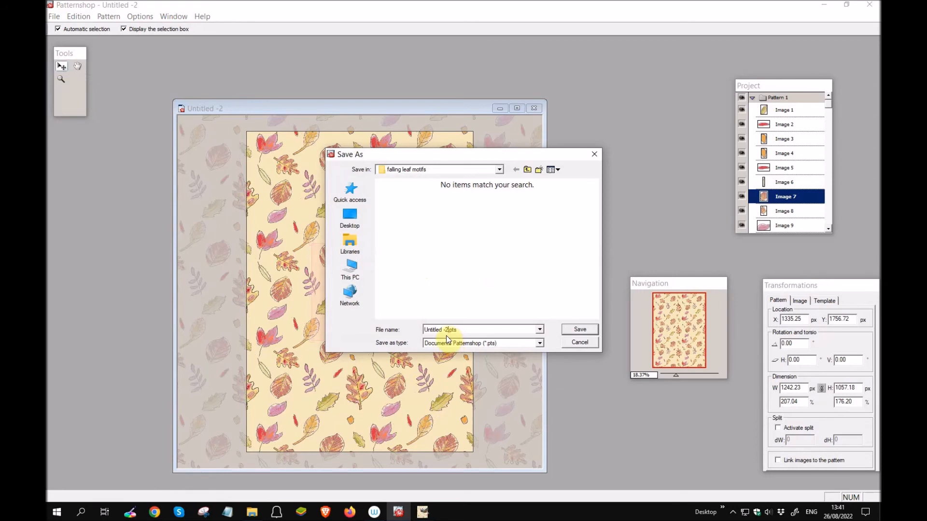
pyautogui.press('BackSpace')
pyautogui.press('BackSpace')
pyautogui.press('BackSpace')
pyautogui.press('BackSpace')
pyautogui.press('BackSpace')
pyautogui.press('BackSpace')
pyautogui.press('BackSpace')
pyautogui.press('BackSpace')
pyautogui.press('BackSpace')
pyautogui.press('BackSpace')
pyautogui.press('BackSpace')
pyautogui.write('falling')
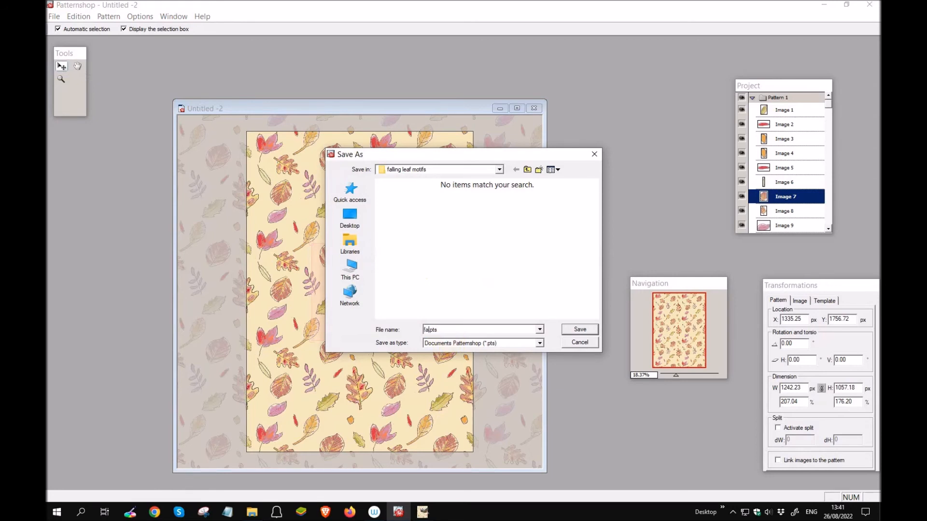
pyautogui.write('leqa')
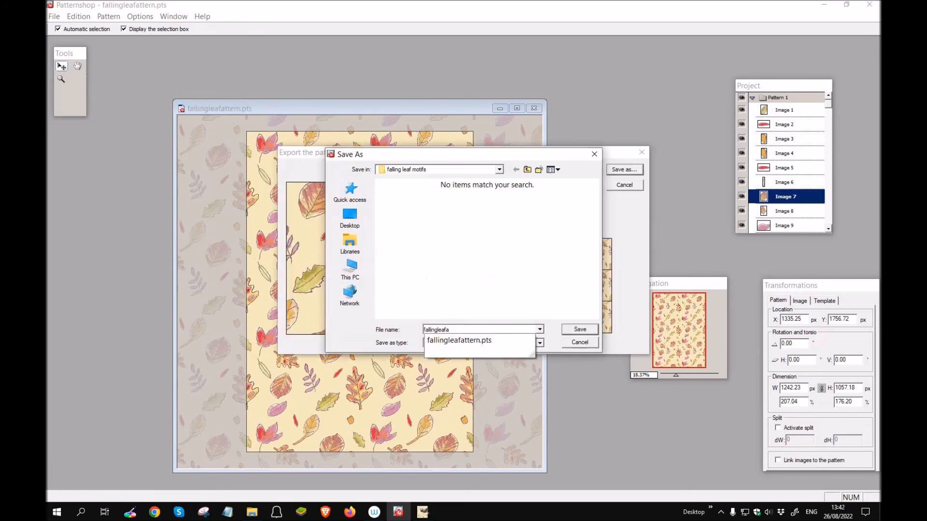
# Export the pattern tile as a TIFF image to the falling leaf motifs folder
pyautogui.write('ern')
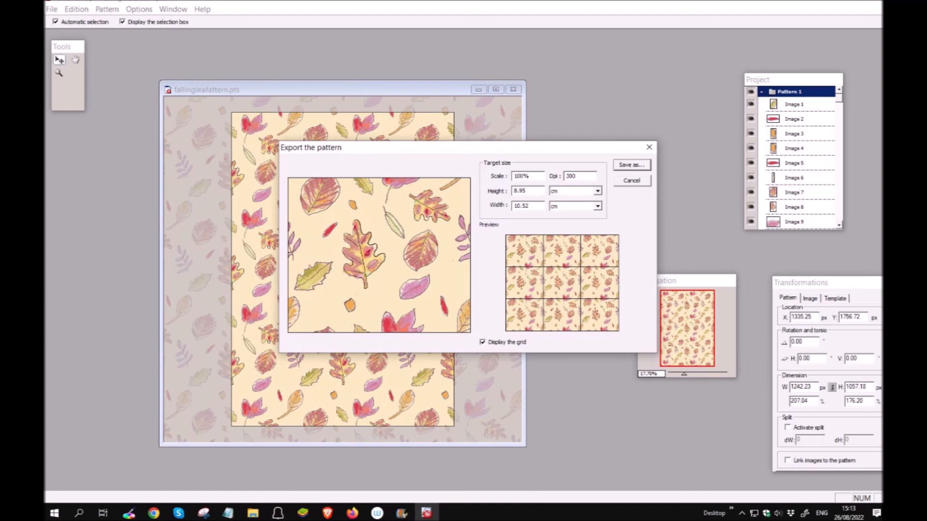
pyautogui.press('Return')
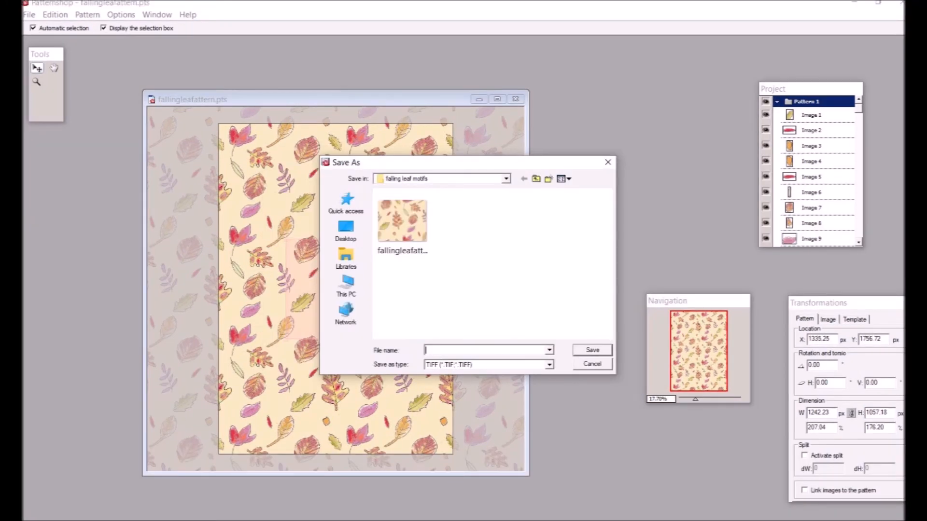